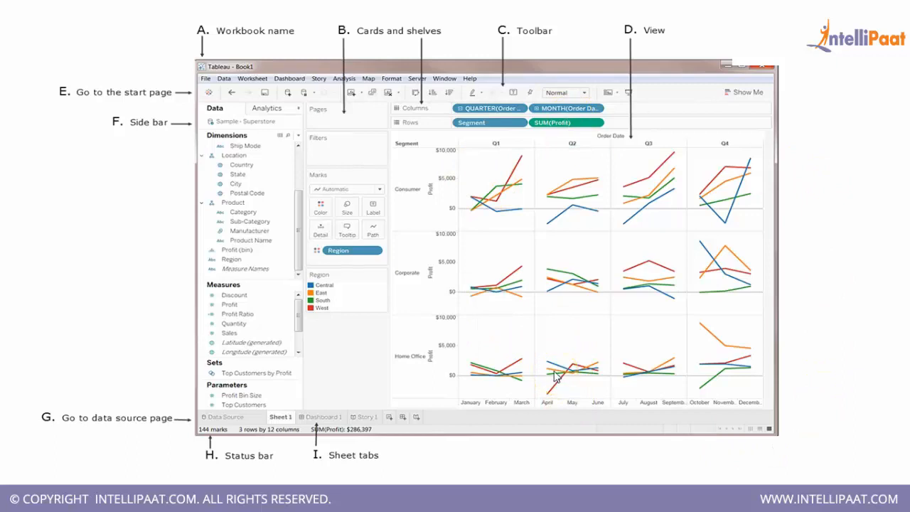
pyautogui.press('Right')
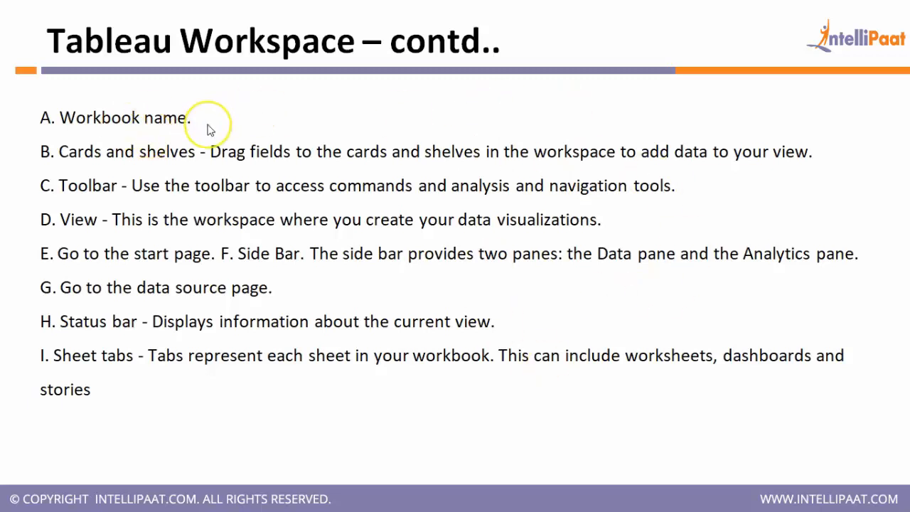
pyautogui.press('Left')
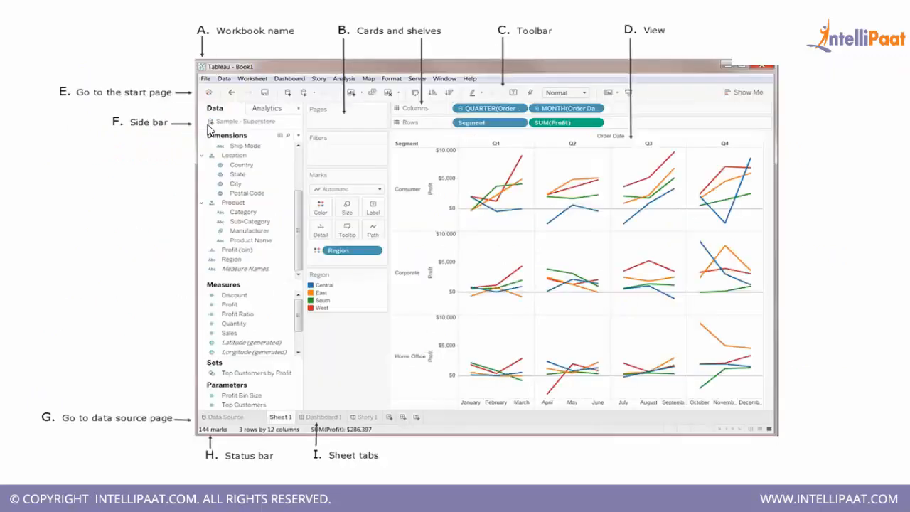
pyautogui.press('Right')
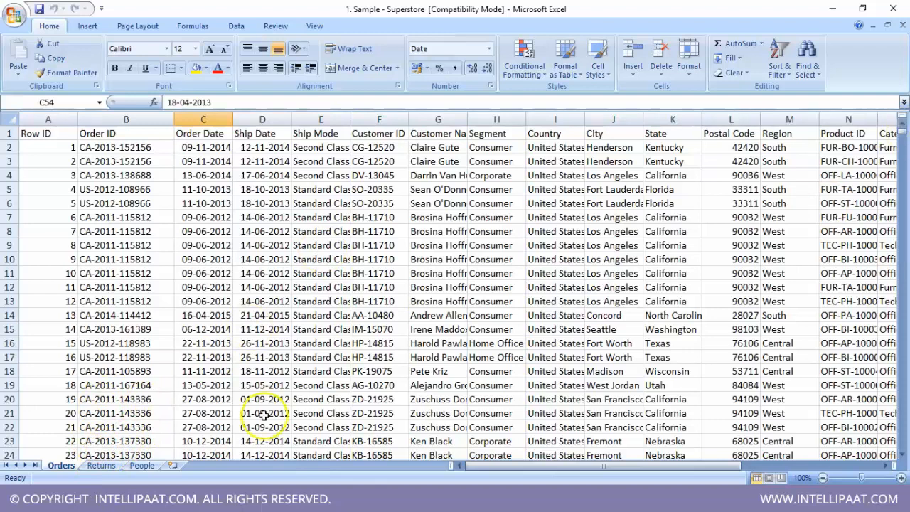
# - Look through the Returns and People sheets of the Sample - Superstore workbook, ending back on the Orders sheet
pyautogui.click(106, 453)
pyautogui.click(101, 466)
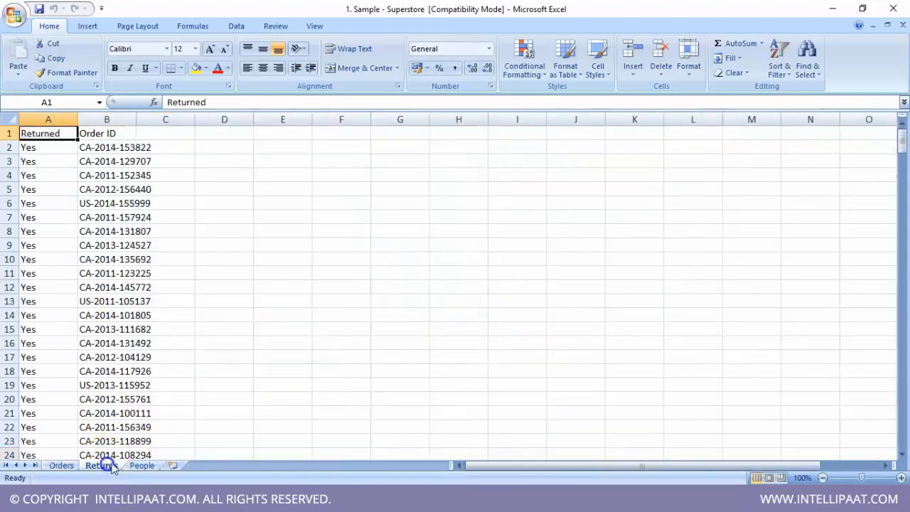
pyautogui.click(141, 466)
pyautogui.click(62, 466)
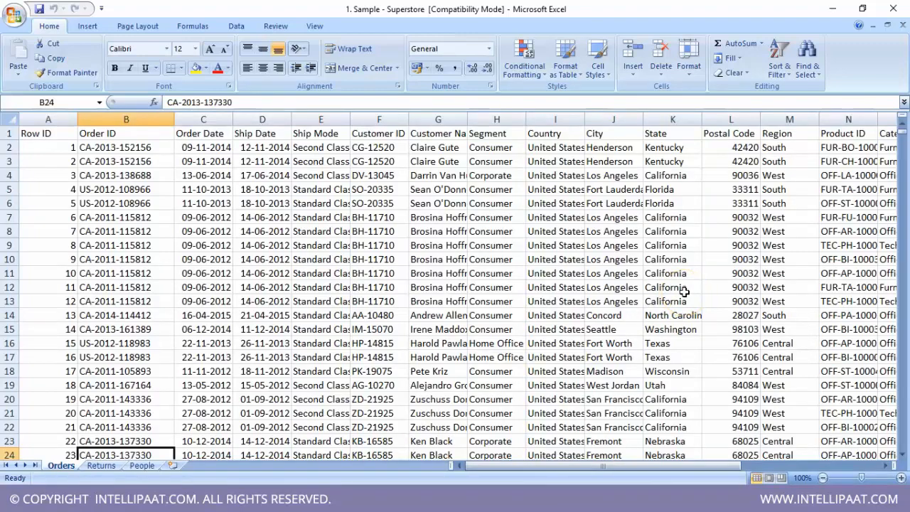
# - Switch to Tableau and examine the available file connections and the full list of server connectors
pyautogui.click(504, 499)
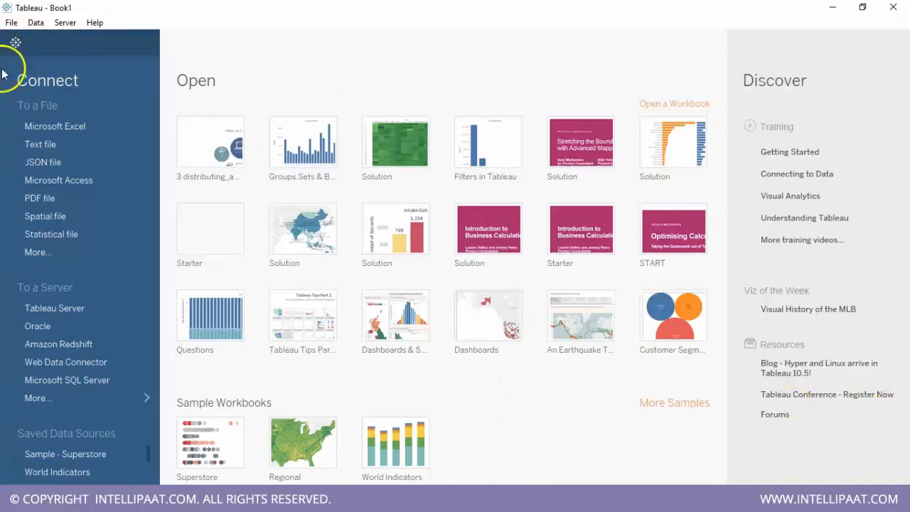
pyautogui.click(60, 143)
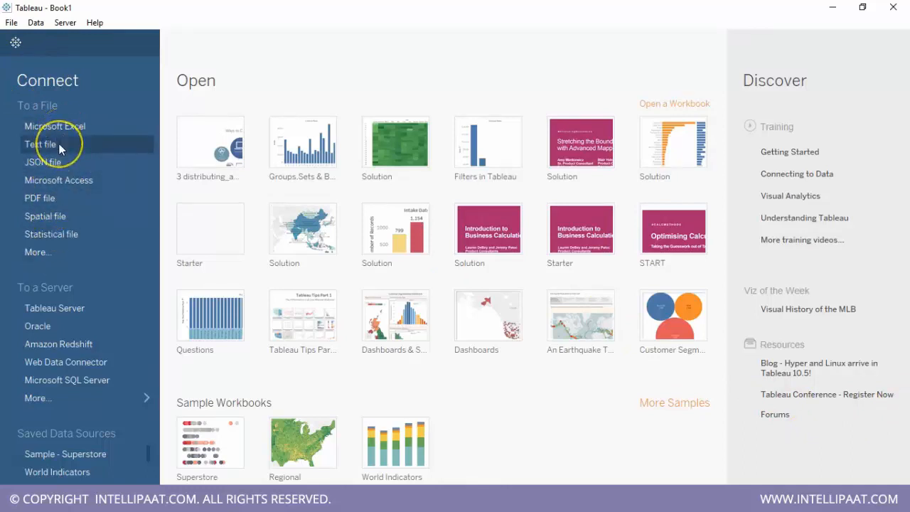
pyautogui.click(58, 197)
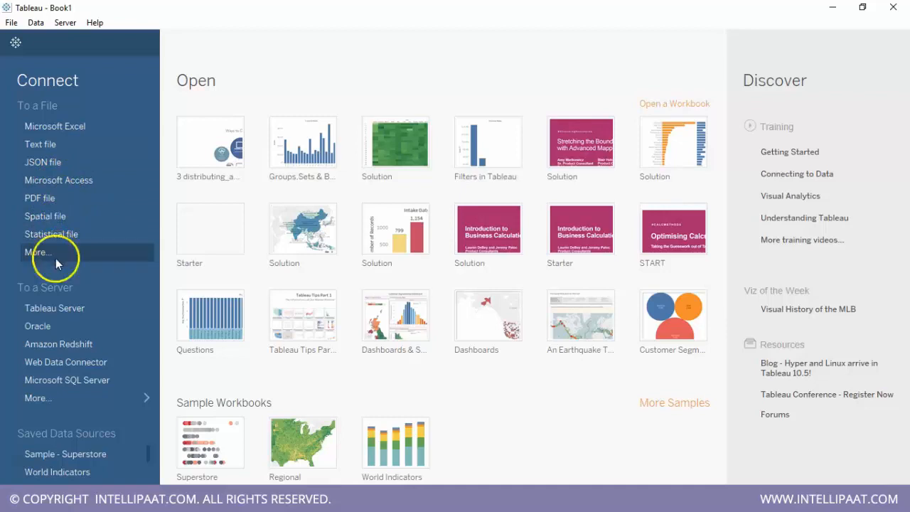
pyautogui.click(68, 397)
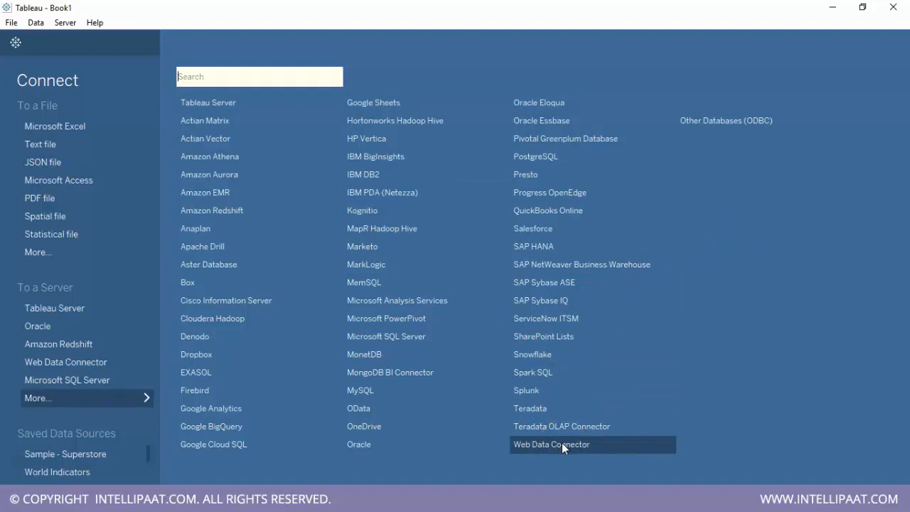
pyautogui.click(712, 127)
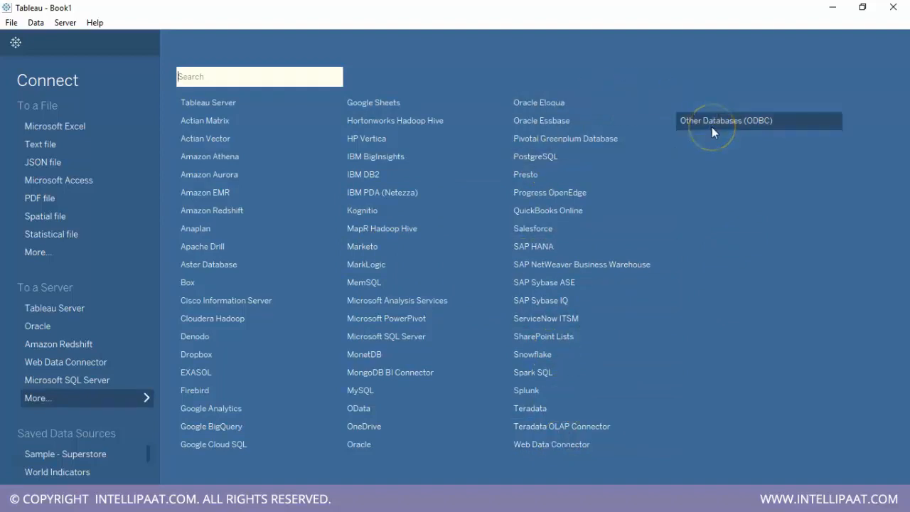
pyautogui.click(47, 410)
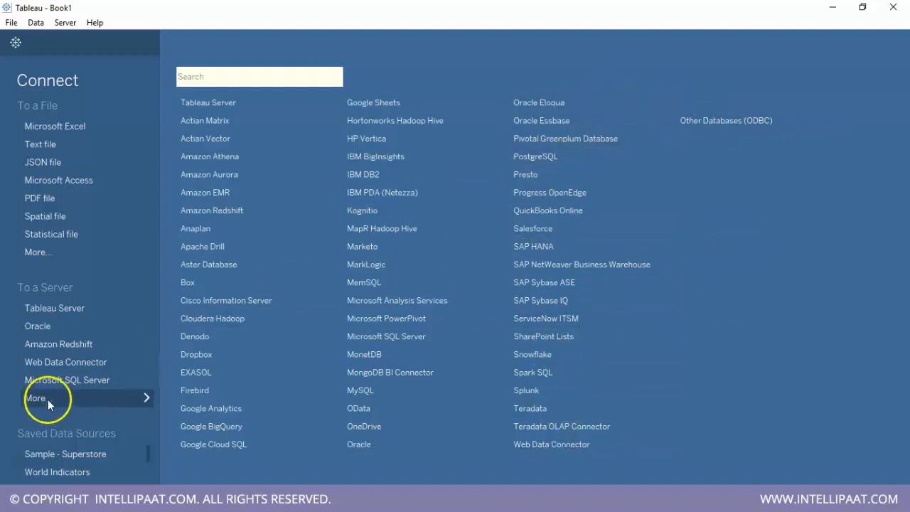
pyautogui.click(48, 399)
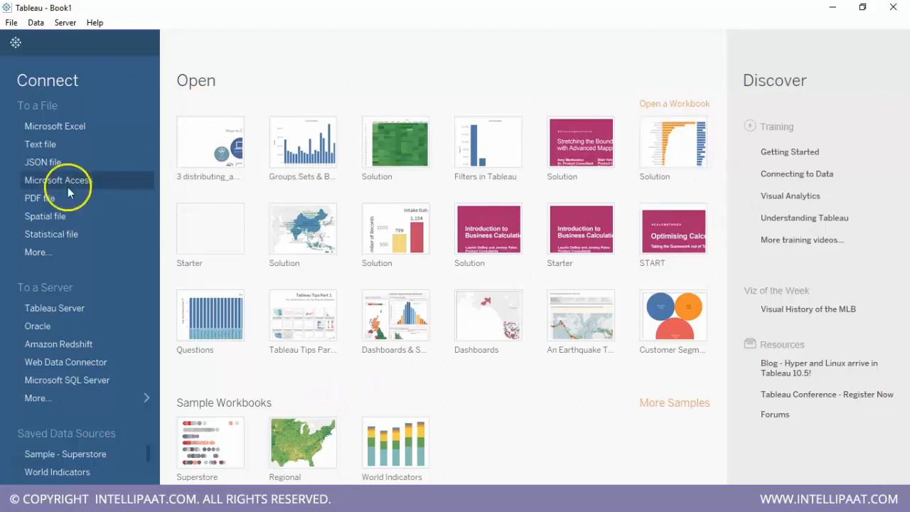
# - Connect to the Excel workbook "1. Sample - Superstore" in the Datasources folder inside the Tableau folder
pyautogui.click(79, 126)
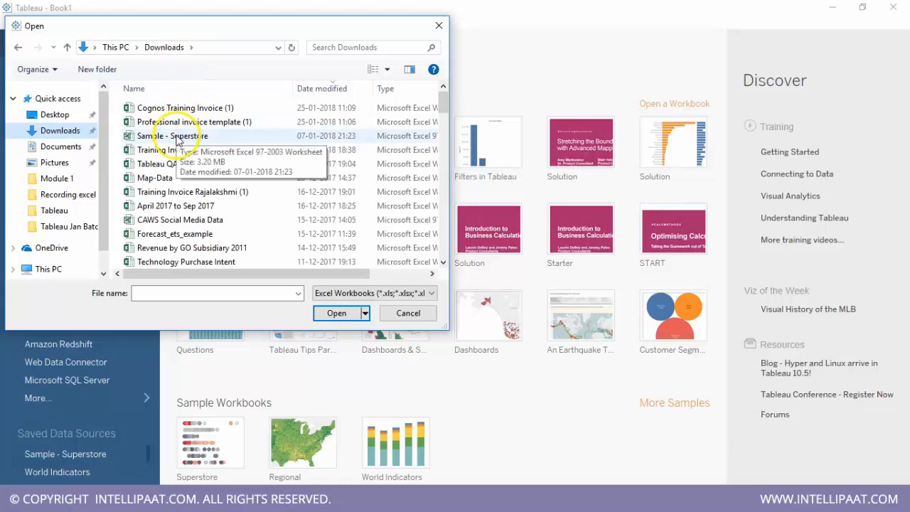
pyautogui.click(54, 212)
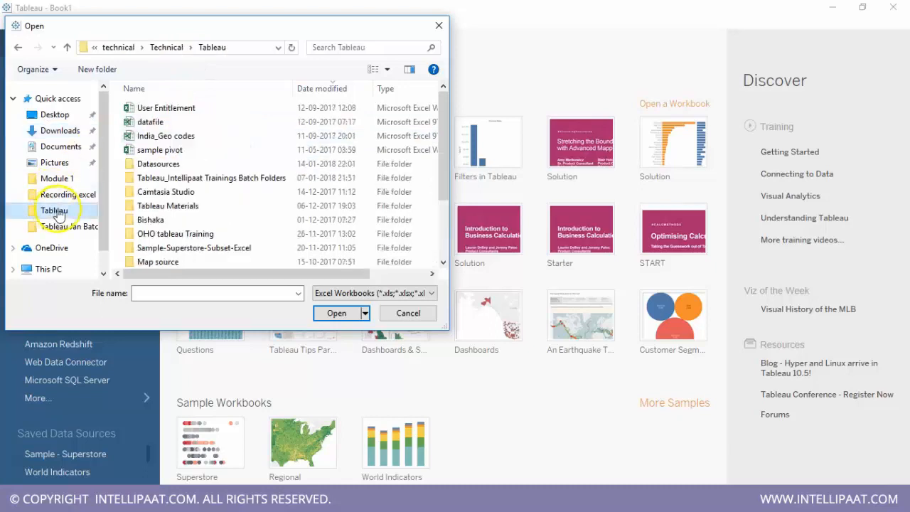
pyautogui.doubleClick(155, 164)
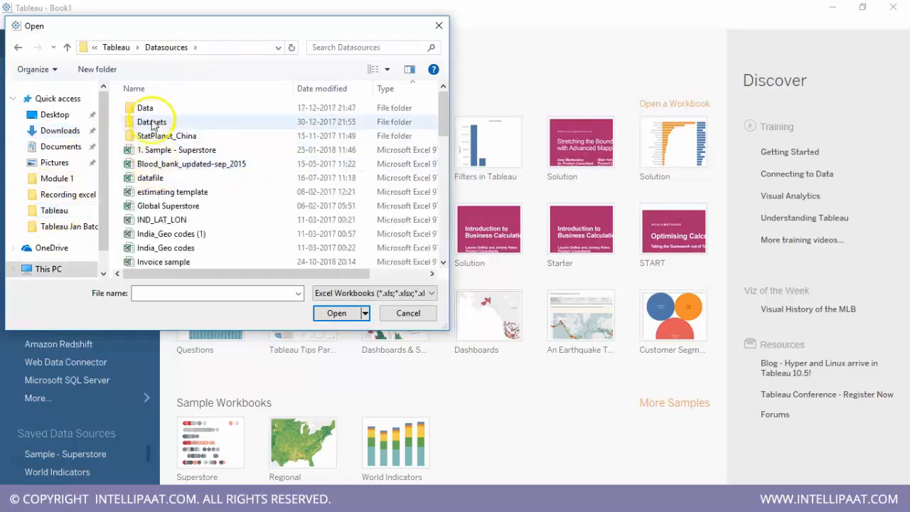
pyautogui.click(157, 151)
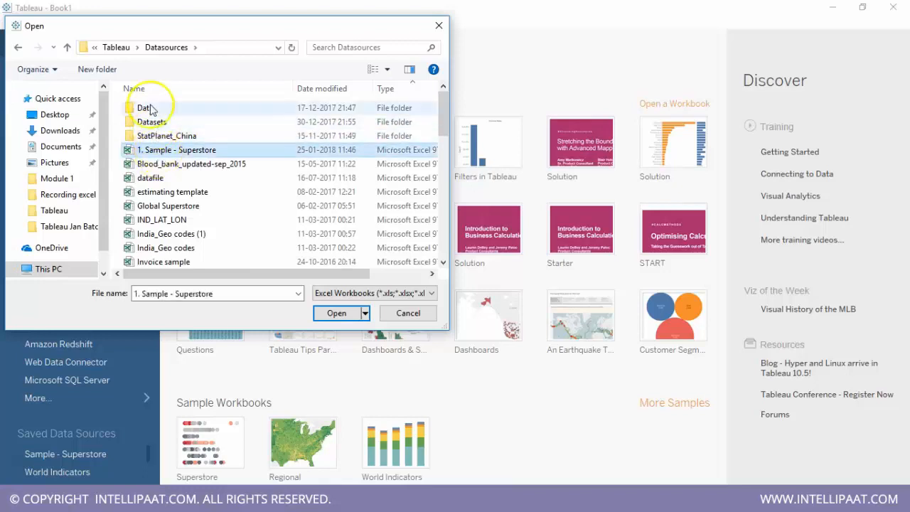
pyautogui.click(338, 313)
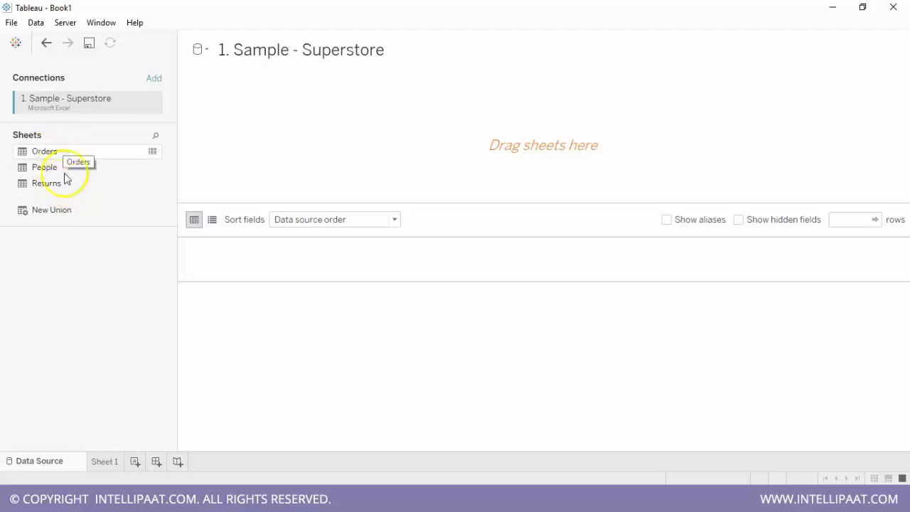
# - Add the Orders sheet to the data source canvas and join the People sheet to it
pyautogui.click(50, 157)
pyautogui.moveTo(46, 154); pyautogui.dragTo(303, 128)
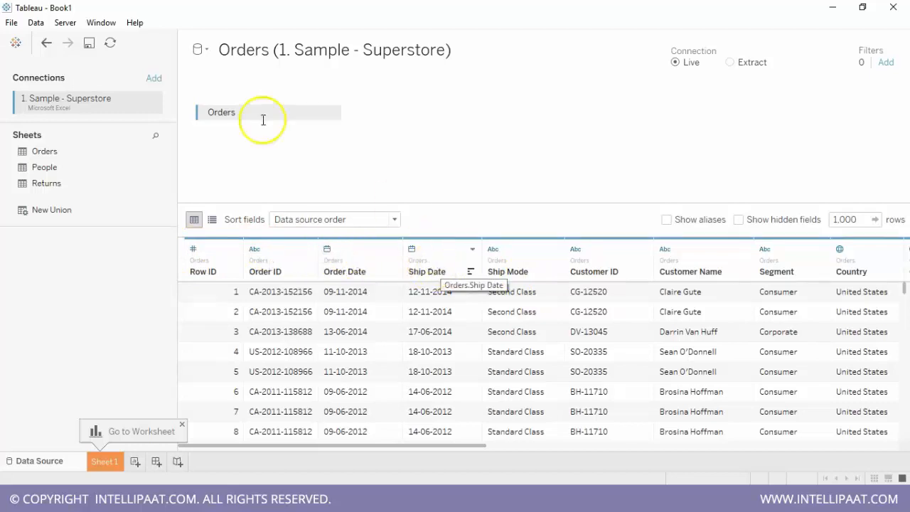
pyautogui.moveTo(37, 168); pyautogui.dragTo(389, 117)
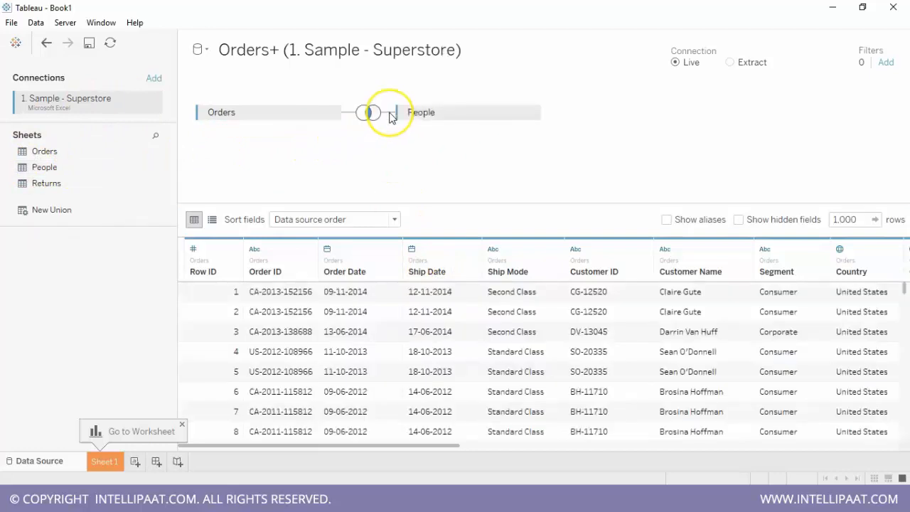
pyautogui.click(254, 113)
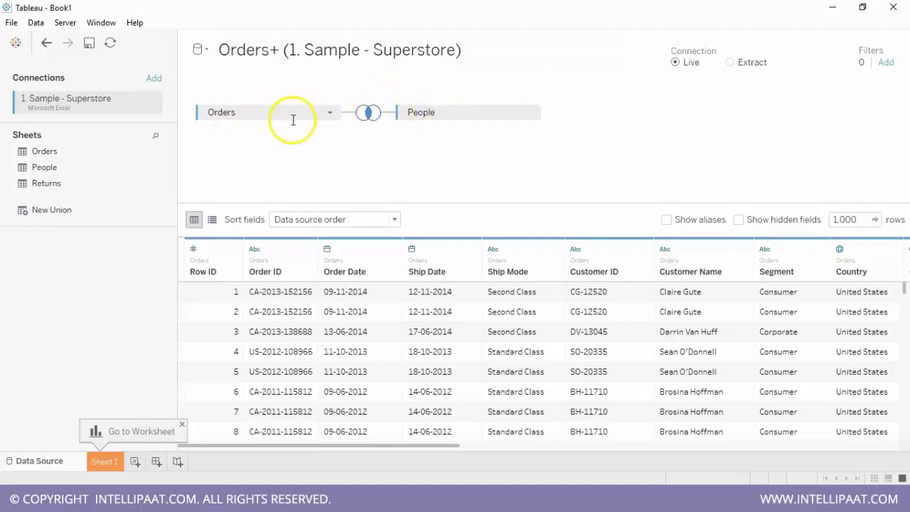
# - Examine the join types and the selectable join clause fields for the join between Orders and People
pyautogui.click(369, 117)
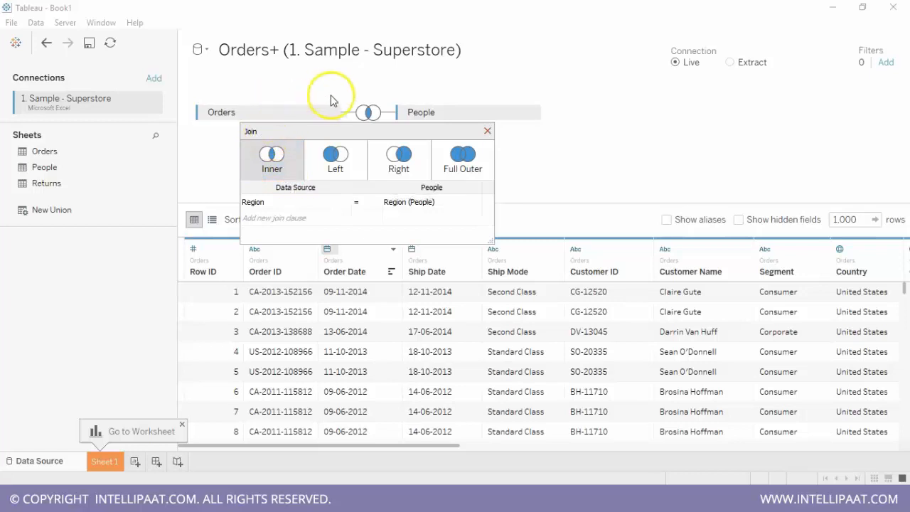
pyautogui.click(337, 160)
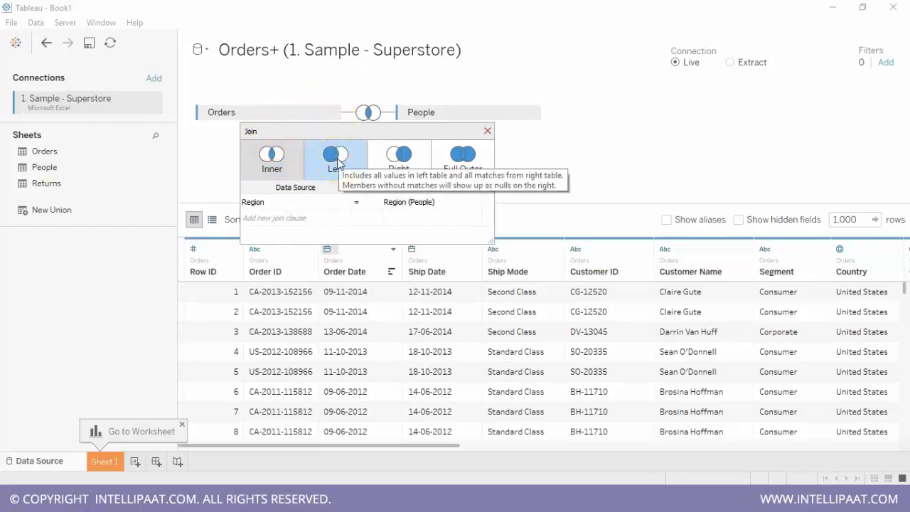
pyautogui.click(398, 165)
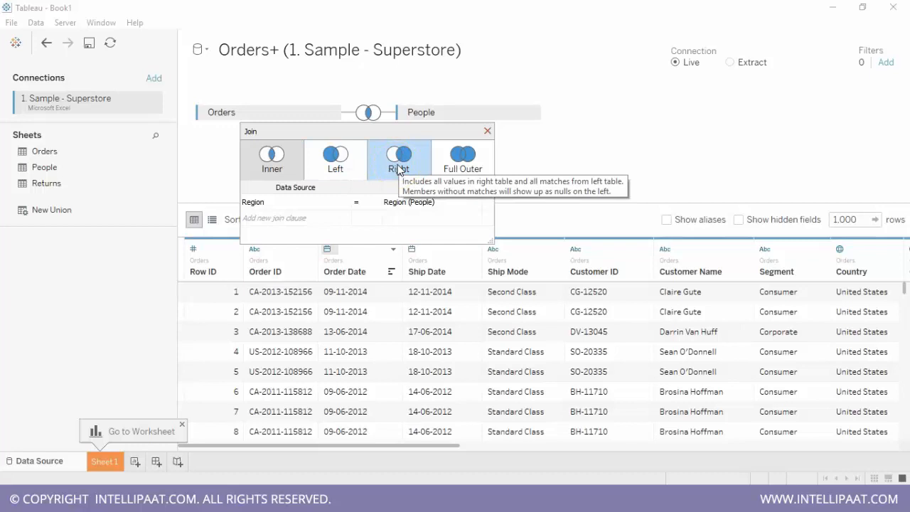
pyautogui.click(438, 162)
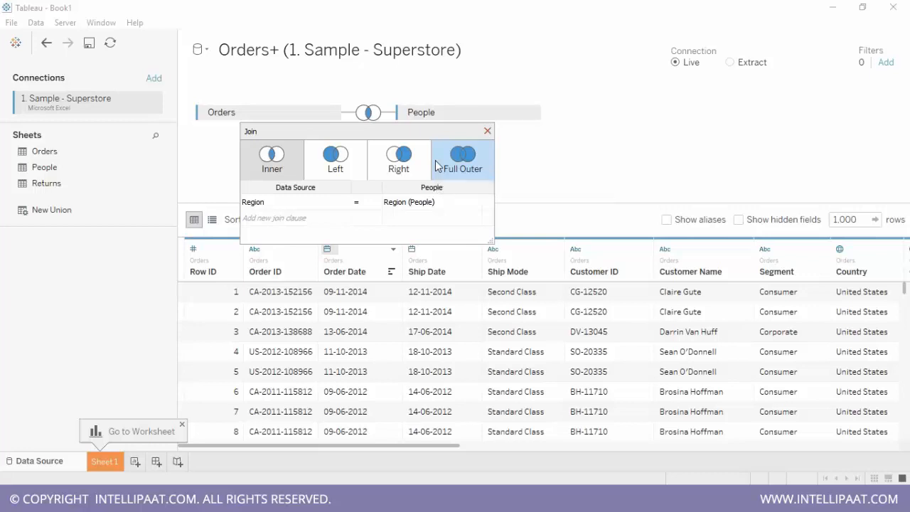
pyautogui.click(333, 162)
pyautogui.click(284, 165)
pyautogui.click(335, 163)
pyautogui.click(441, 165)
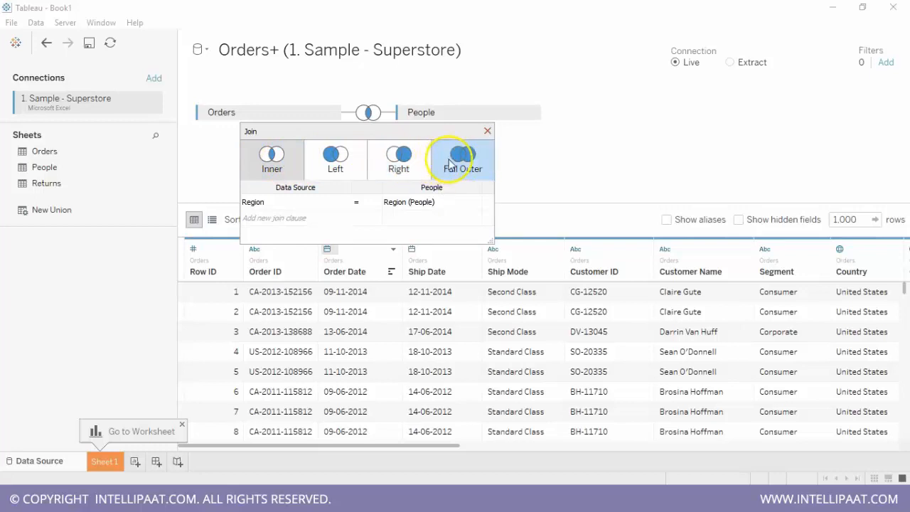
pyautogui.click(342, 201)
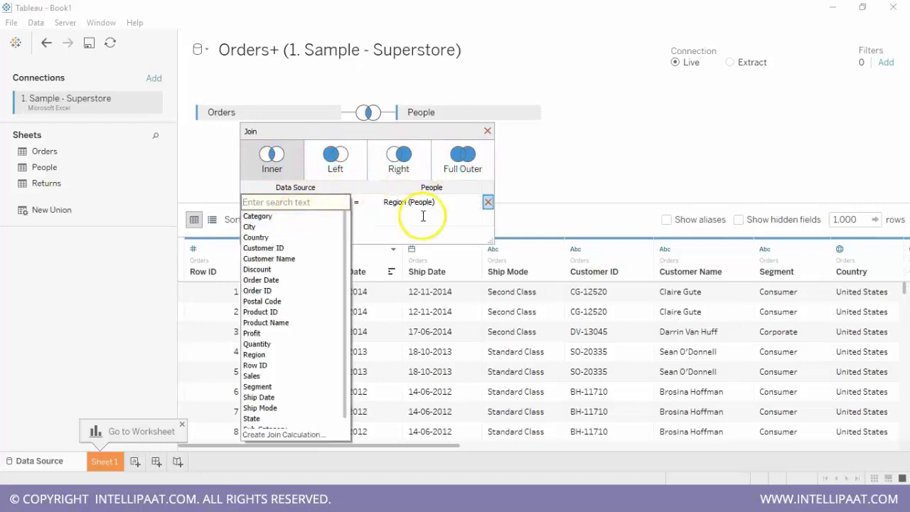
pyautogui.click(520, 187)
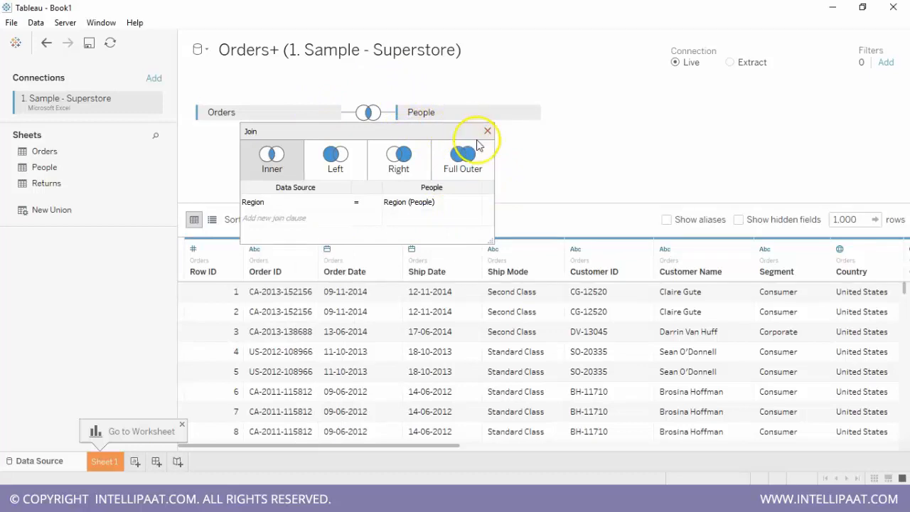
pyautogui.click(487, 131)
# - Join the Returns sheet to Orders and check the join type and clause
pyautogui.moveTo(17, 186); pyautogui.dragTo(419, 162)
pyautogui.click(368, 151)
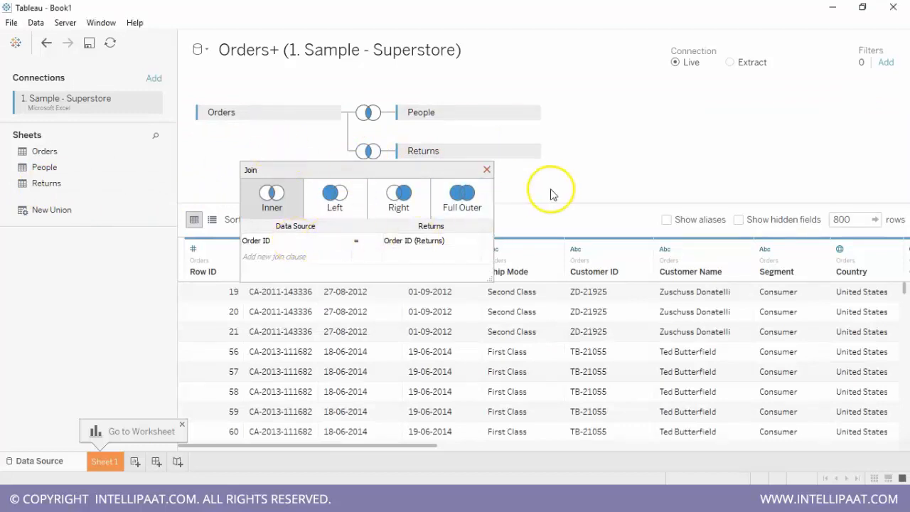
pyautogui.click(486, 169)
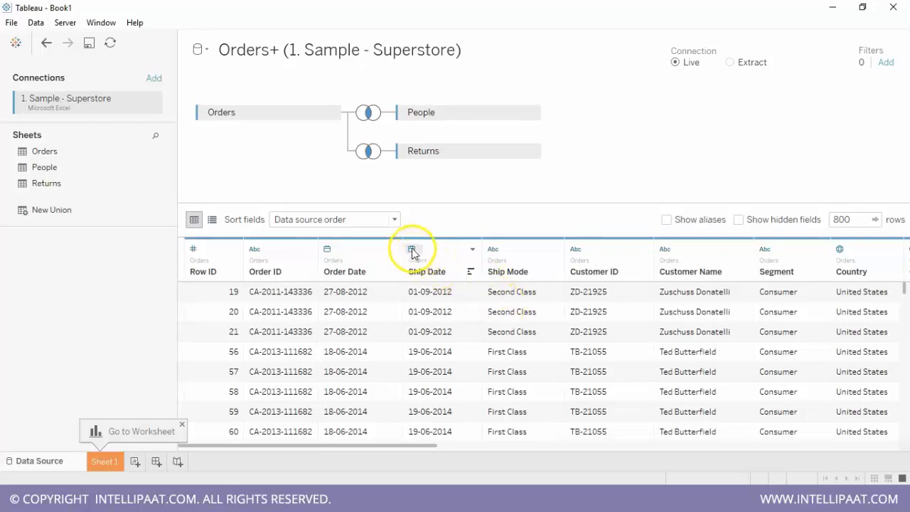
# - View the data type and geographic role options of the Country column in the data preview
pyautogui.moveTo(406, 442); pyautogui.dragTo(518, 449)
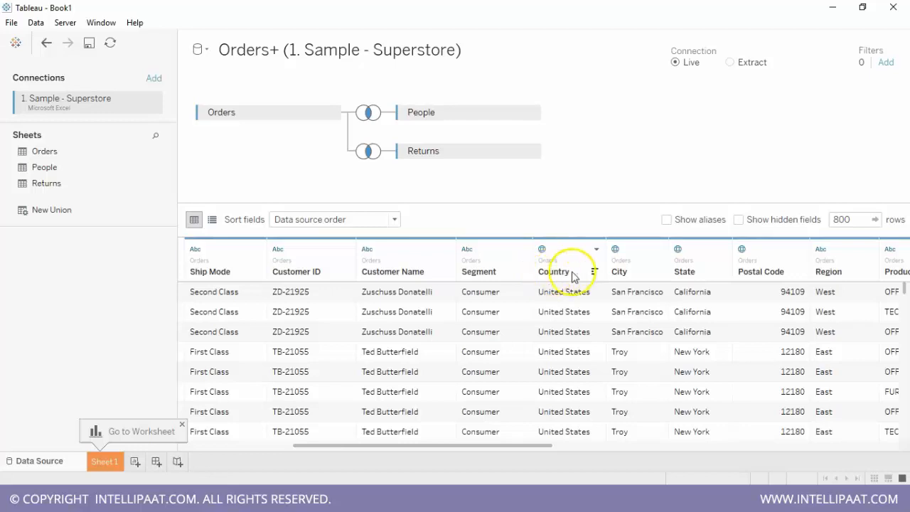
pyautogui.click(542, 249)
pyautogui.moveTo(568, 381)
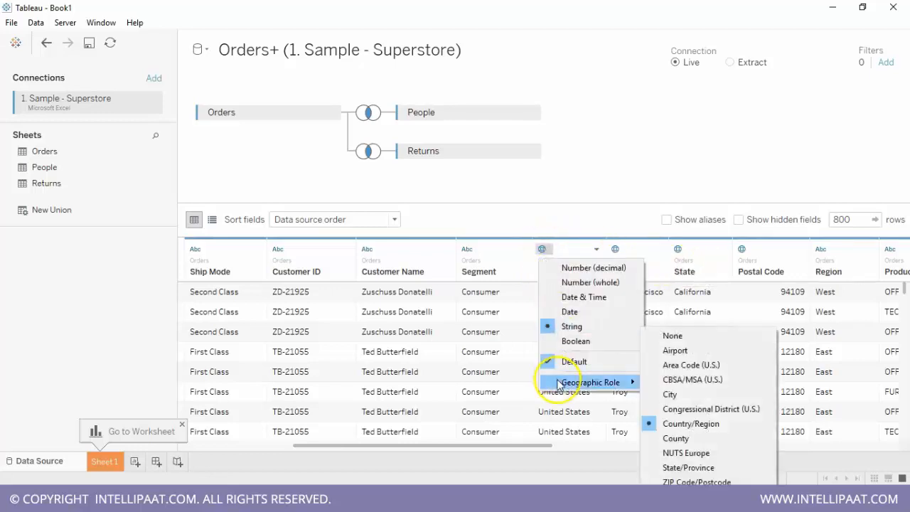
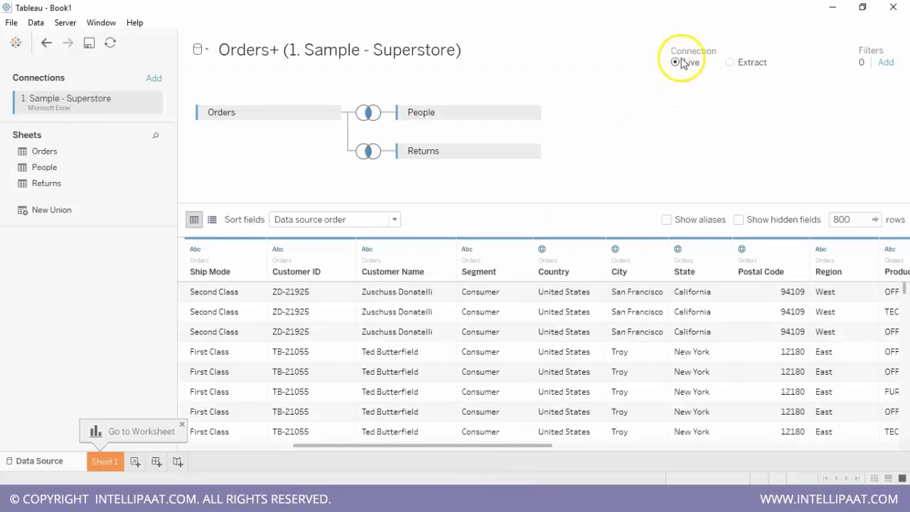
# - Switch the connection to Extract and add a data source filter that keeps only the Order Date year 2015
pyautogui.click(732, 63)
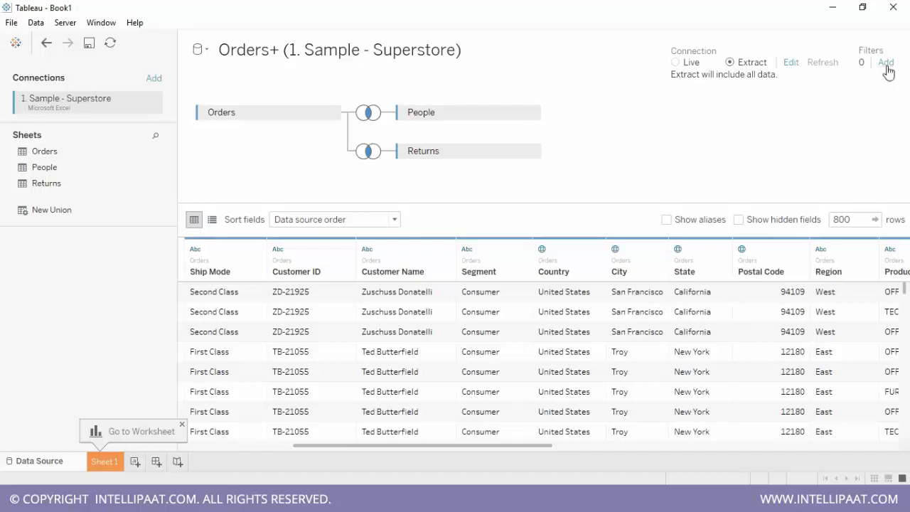
pyautogui.click(886, 63)
pyautogui.click(315, 278)
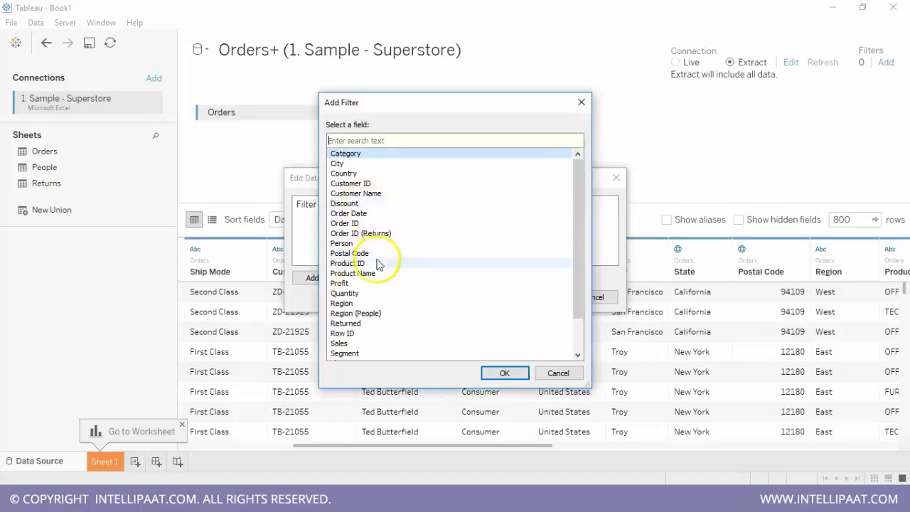
pyautogui.click(369, 213)
pyautogui.click(501, 373)
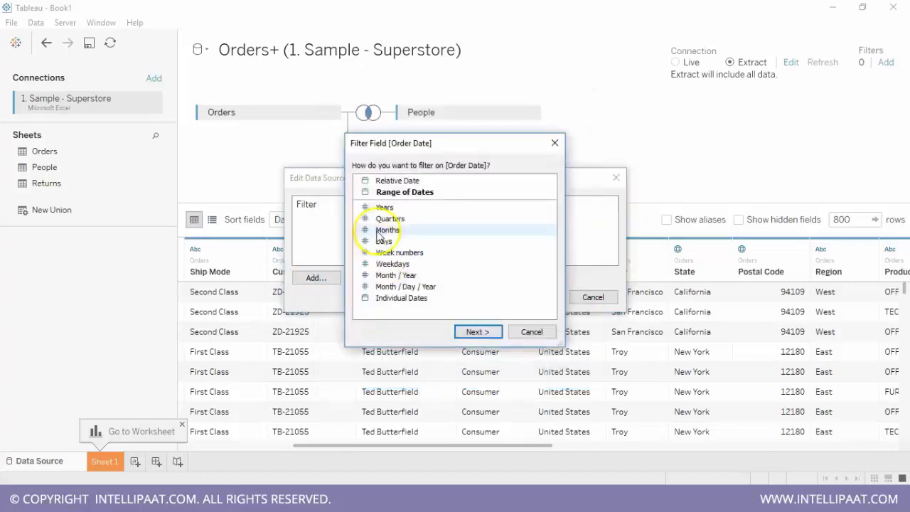
pyautogui.click(388, 206)
pyautogui.click(471, 334)
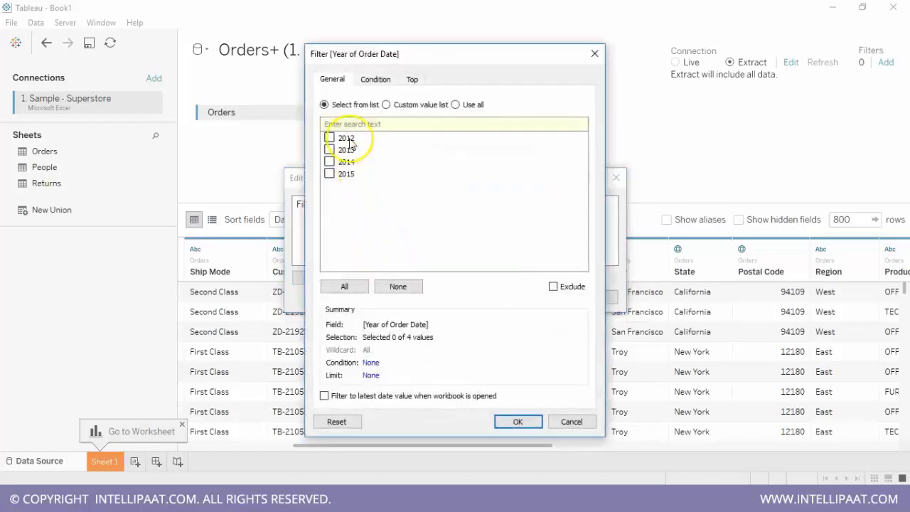
pyautogui.click(329, 174)
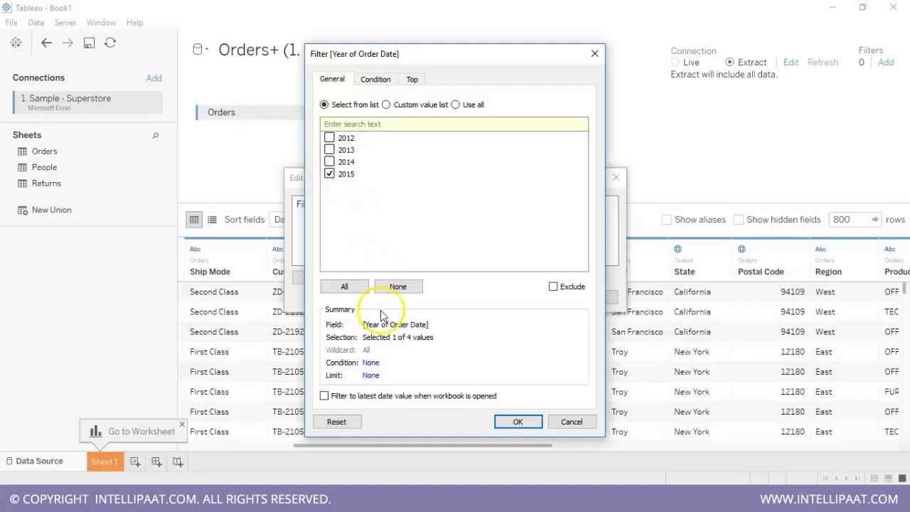
pyautogui.click(517, 422)
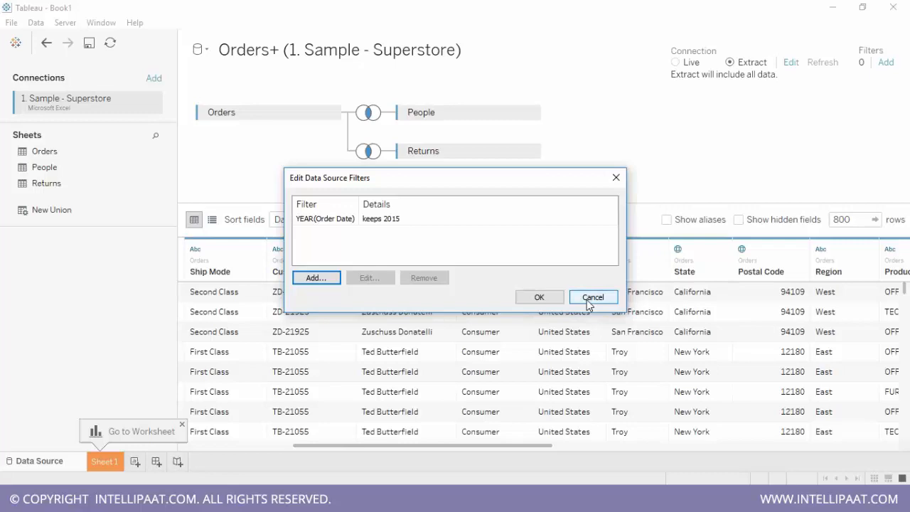
pyautogui.click(542, 299)
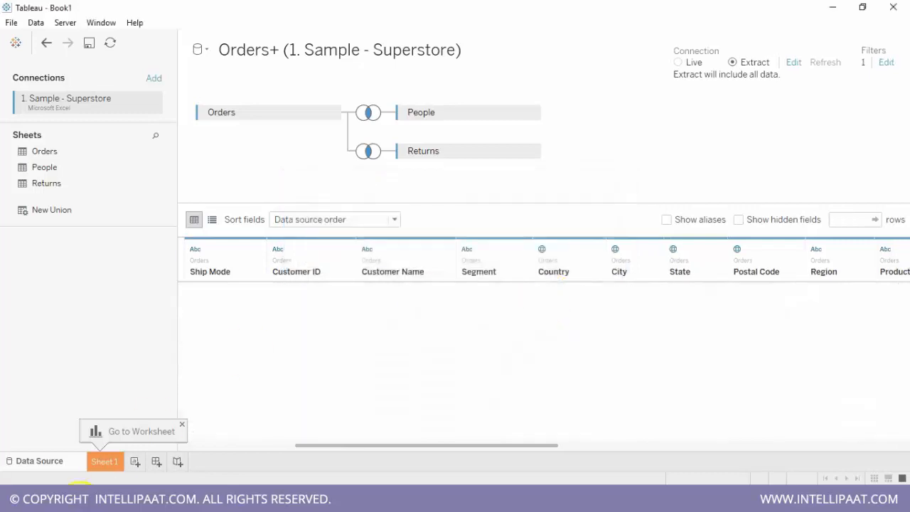
# - Go to Sheet 1, saving the extract as "Orders+ (1. Sample - Superstore)" in the My Tableau Repository folder under Documents
pyautogui.click(105, 462)
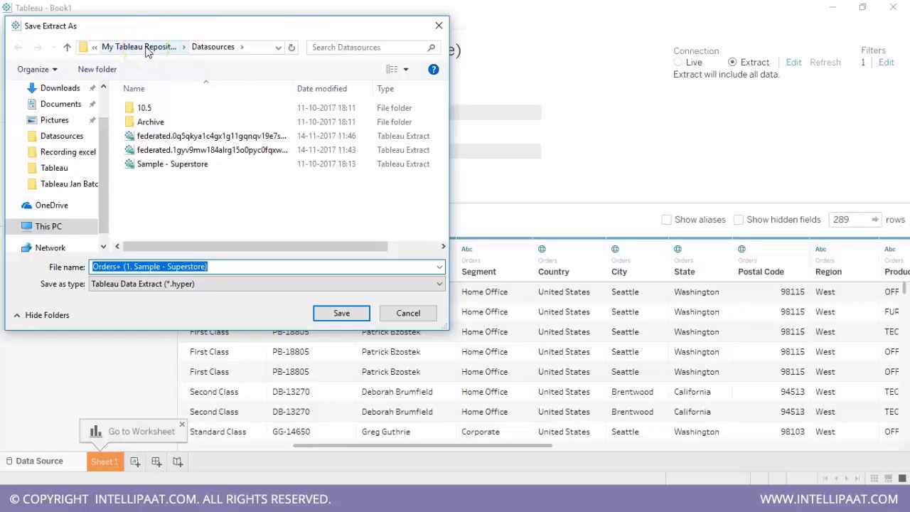
pyautogui.click(57, 105)
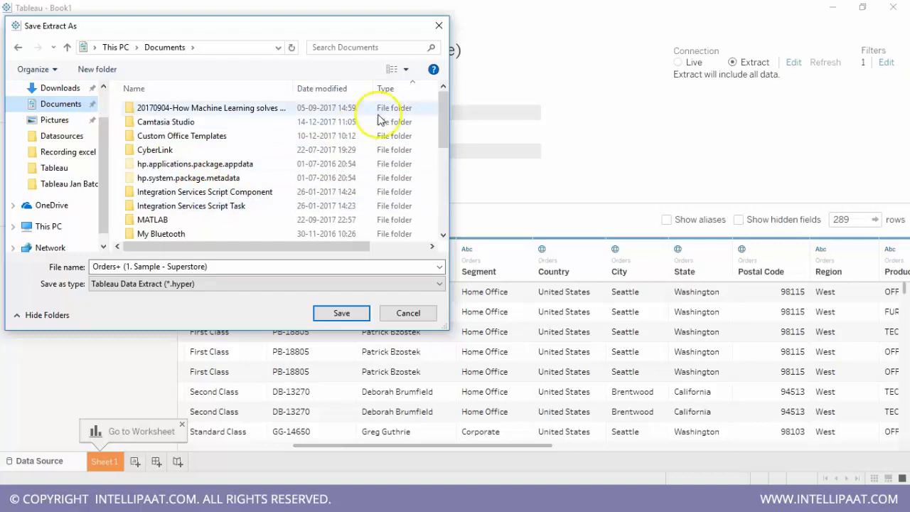
pyautogui.moveTo(443, 130); pyautogui.dragTo(451, 175)
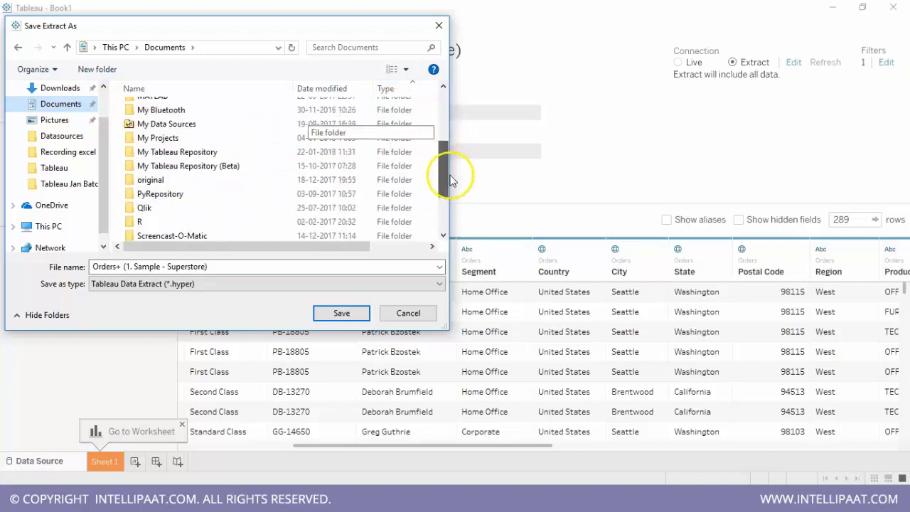
pyautogui.doubleClick(215, 157)
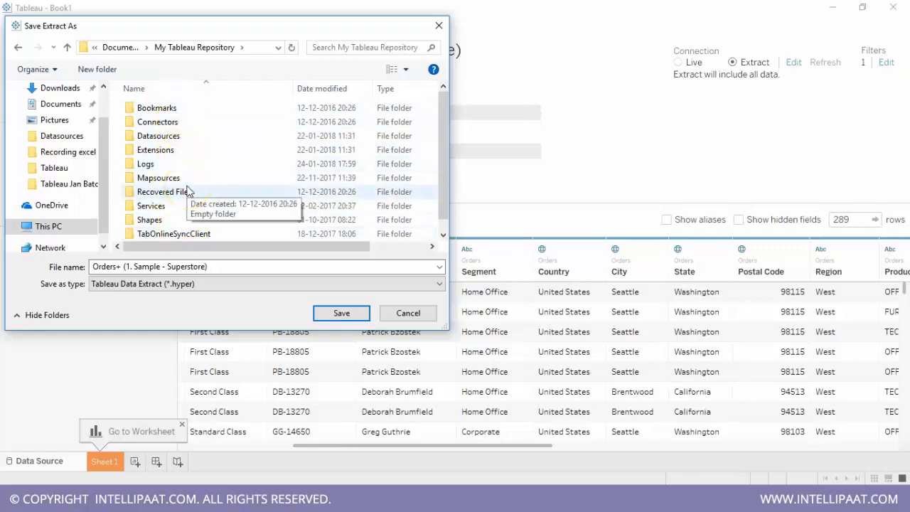
pyautogui.click(169, 290)
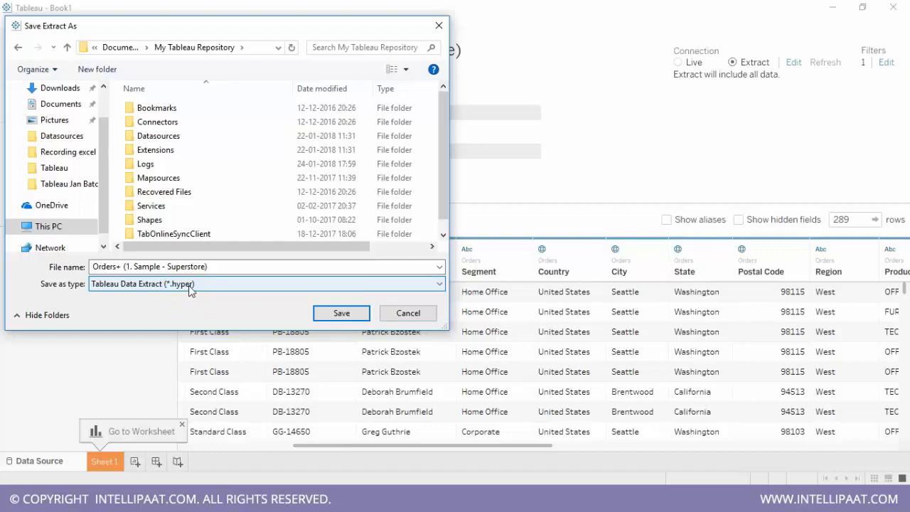
pyautogui.click(343, 315)
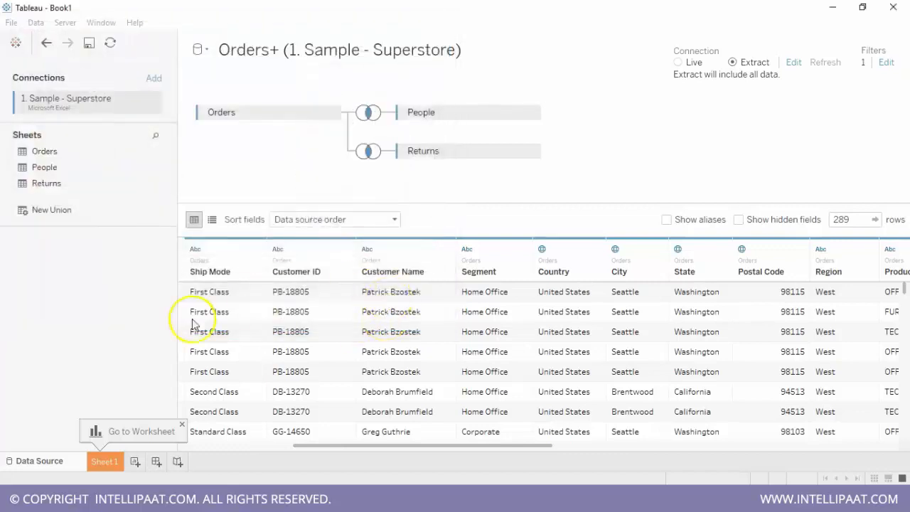
# - Return to the data source, set the connection back to Live and remove the Order Date year filter
pyautogui.click(43, 462)
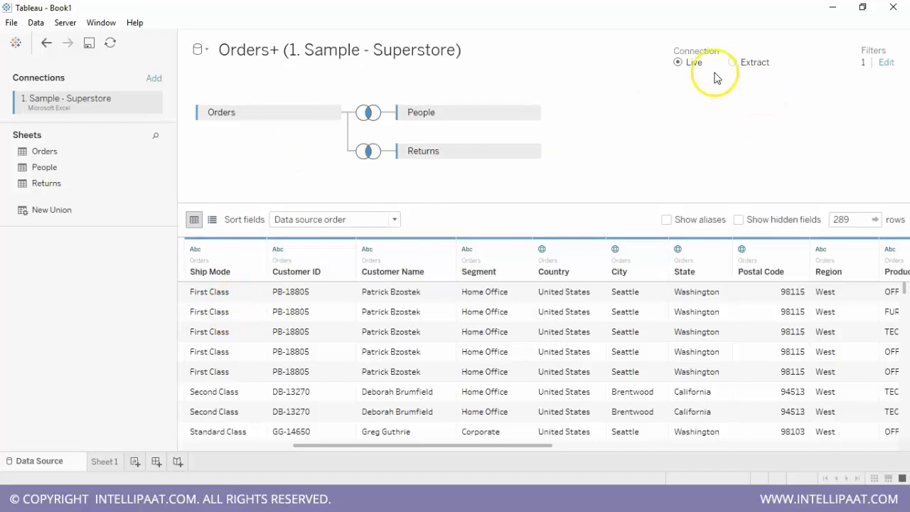
pyautogui.click(884, 63)
pyautogui.click(384, 216)
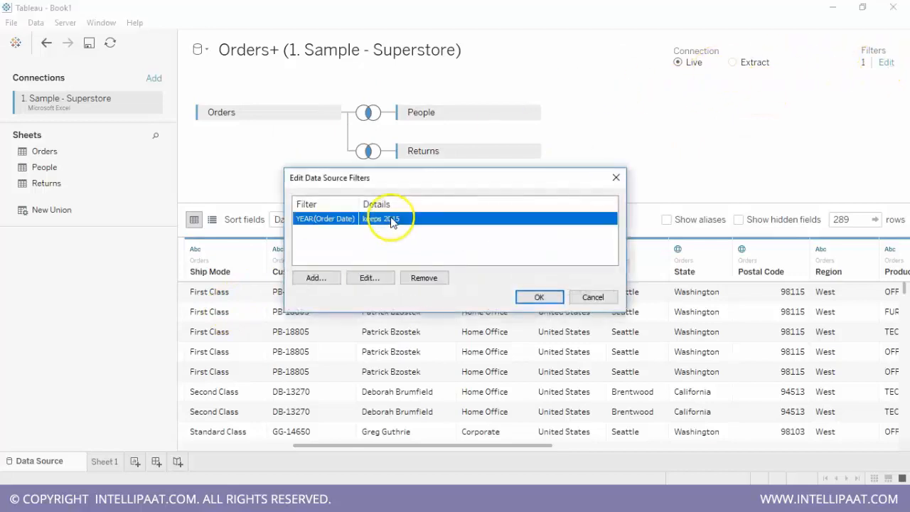
pyautogui.click(420, 279)
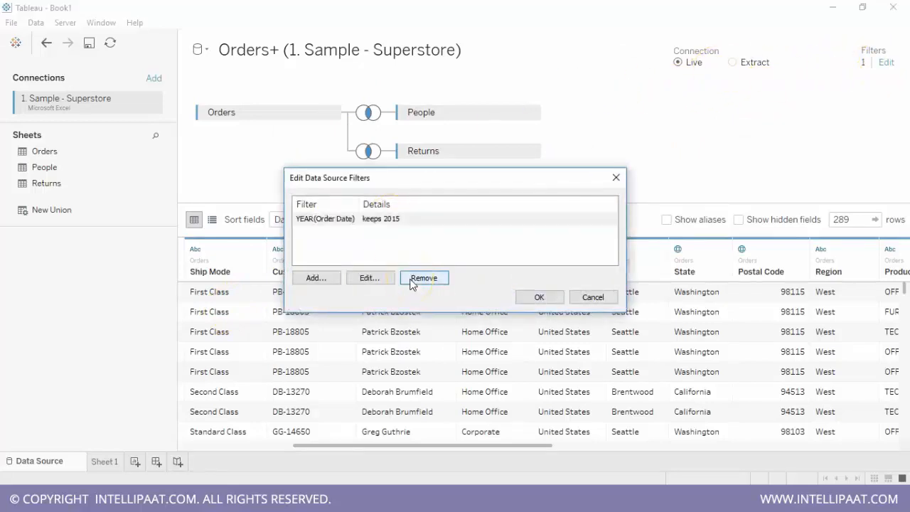
pyautogui.click(542, 297)
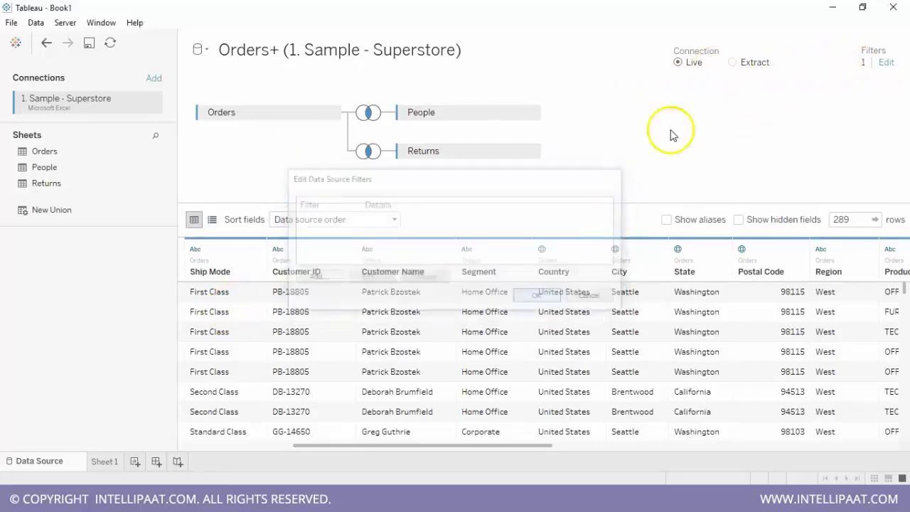
# - Open Sheet 1 and view the conversion options available for the Row ID dimension
pyautogui.click(106, 462)
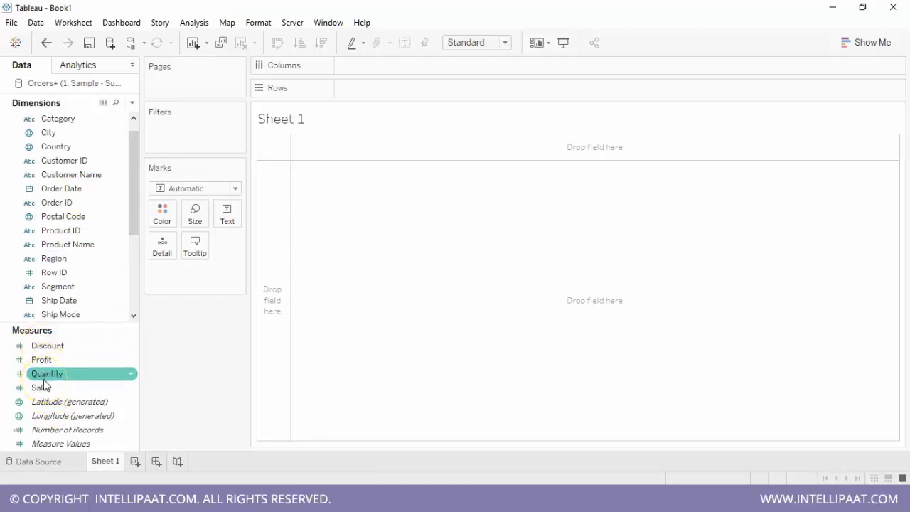
pyautogui.click(75, 192)
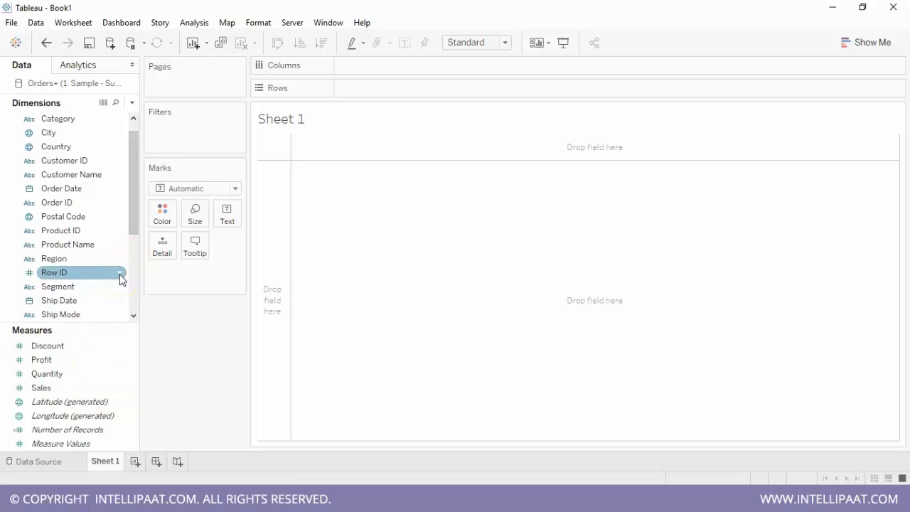
pyautogui.click(120, 273)
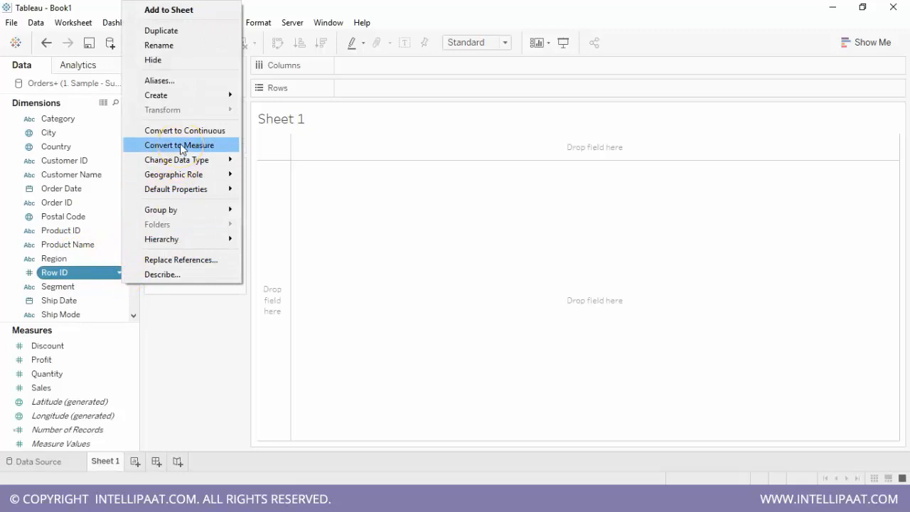
pyautogui.click(326, 197)
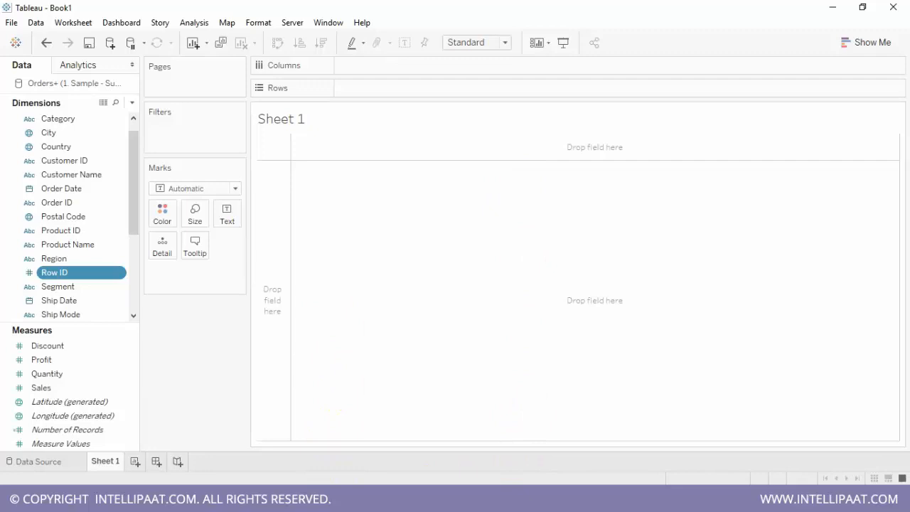
# - Build a bar chart with Customer Name on Columns and Sales on Rows, sorted in descending order of sales
pyautogui.moveTo(75, 174); pyautogui.dragTo(385, 67)
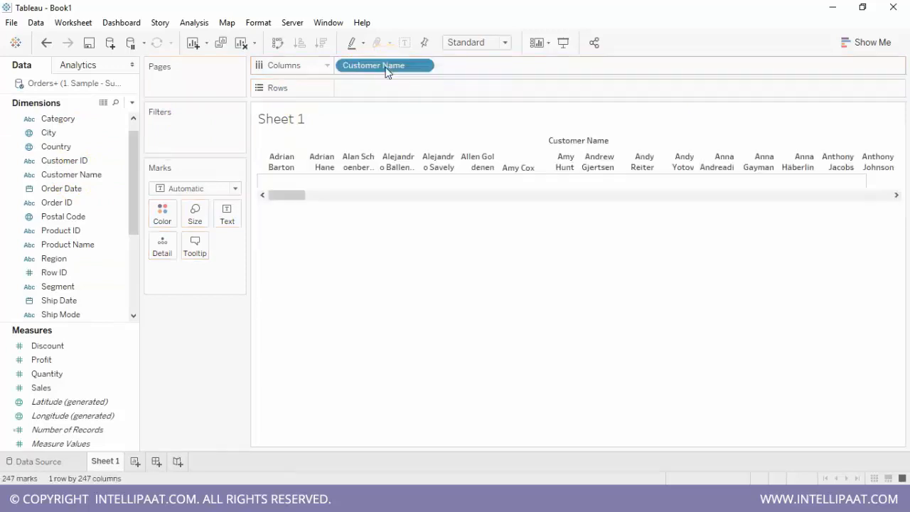
pyautogui.moveTo(72, 387); pyautogui.dragTo(394, 91)
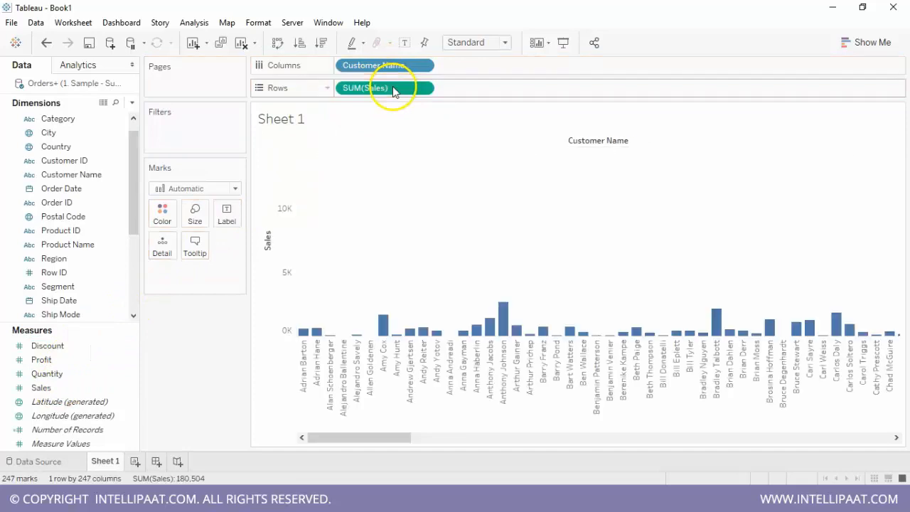
pyautogui.click(322, 44)
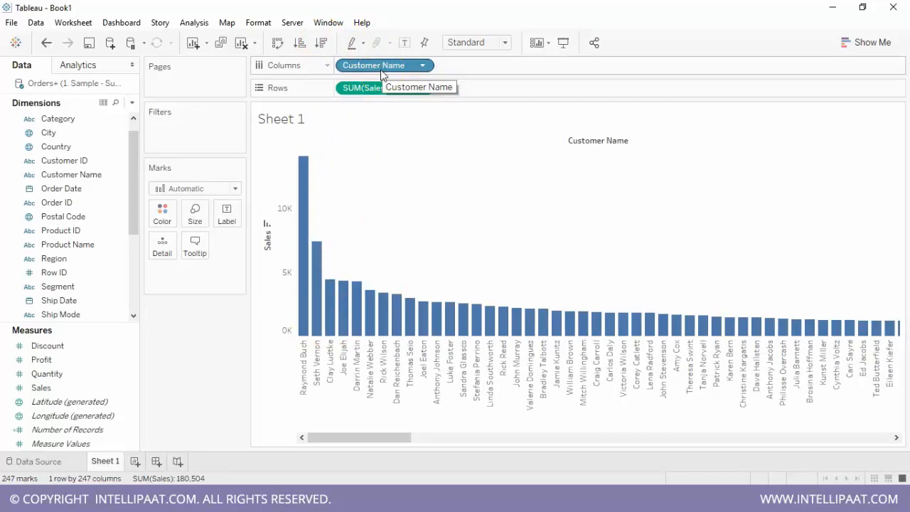
pyautogui.click(108, 231)
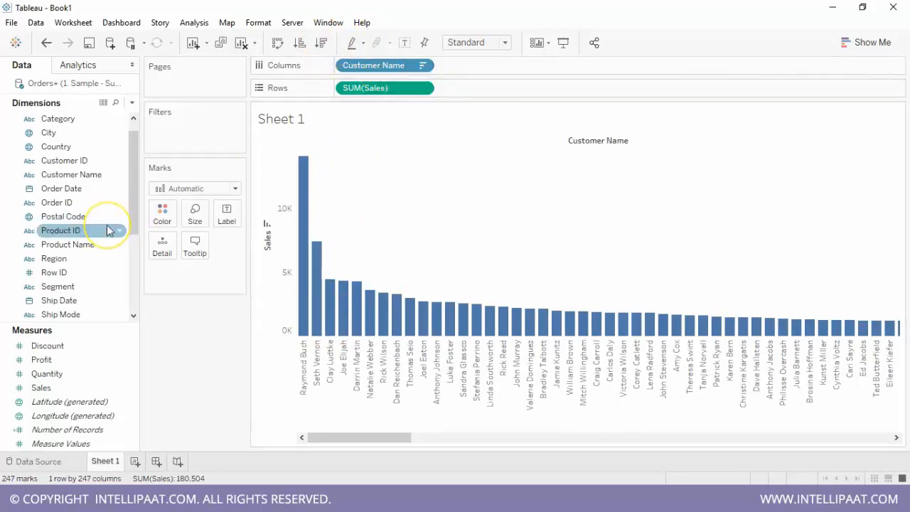
pyautogui.click(32, 244)
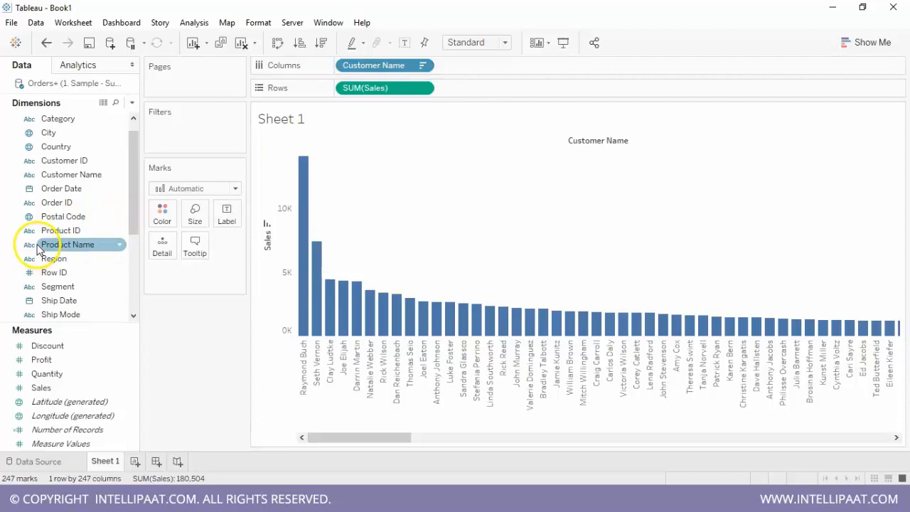
pyautogui.click(59, 206)
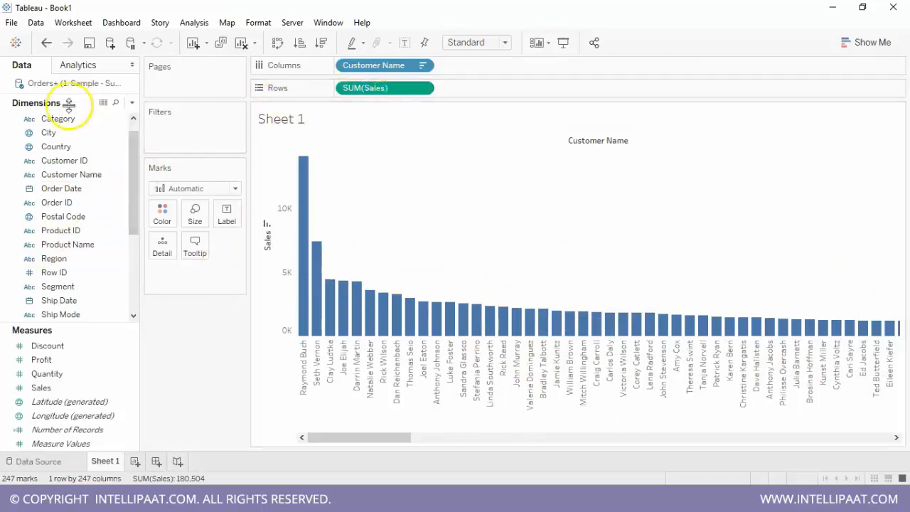
pyautogui.click(68, 348)
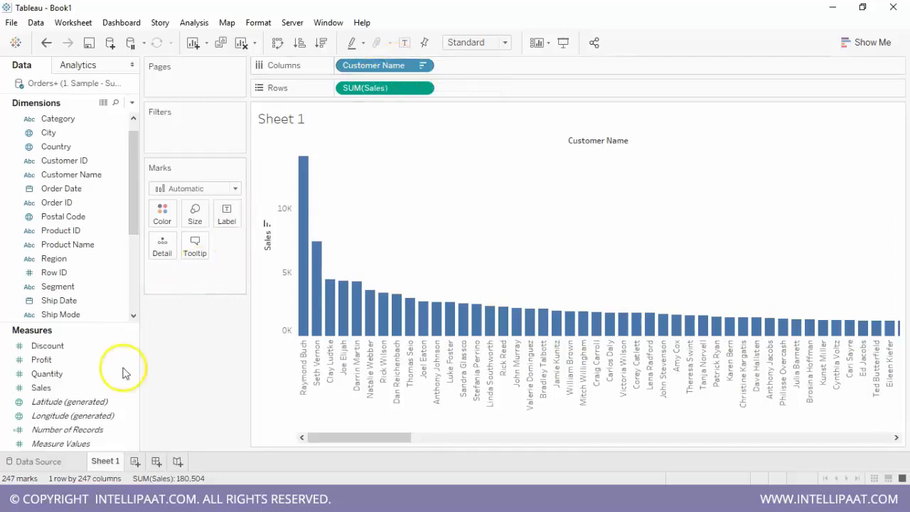
pyautogui.click(85, 388)
pyautogui.moveTo(71, 395); pyautogui.dragTo(399, 96)
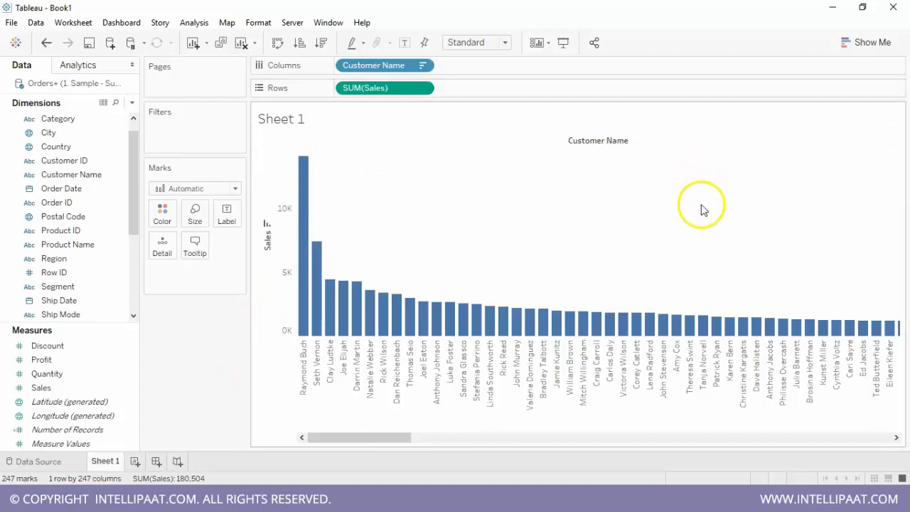
pyautogui.moveTo(48, 216); pyautogui.dragTo(339, 86)
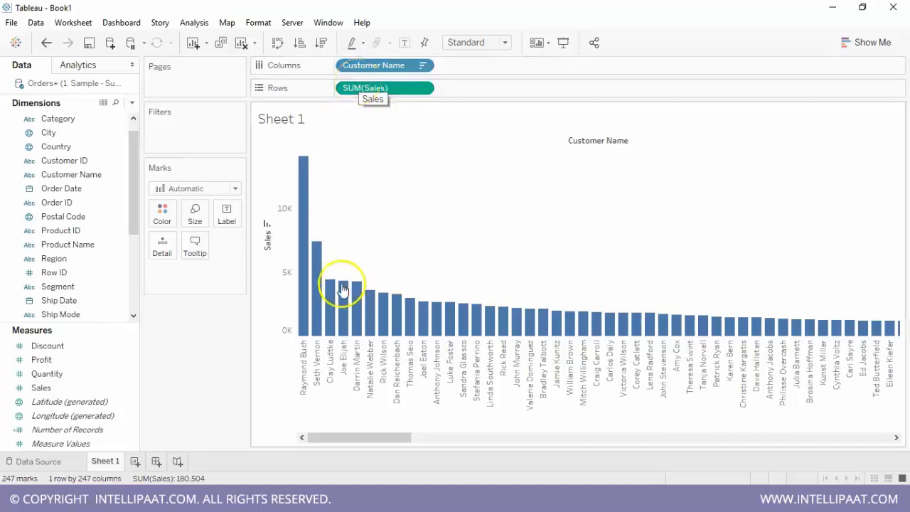
pyautogui.moveTo(893, 323)
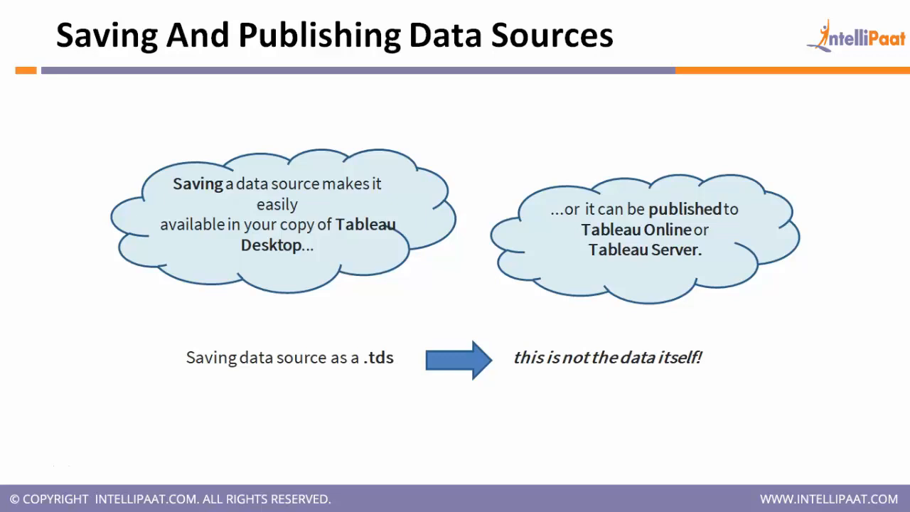
pyautogui.press('Right')
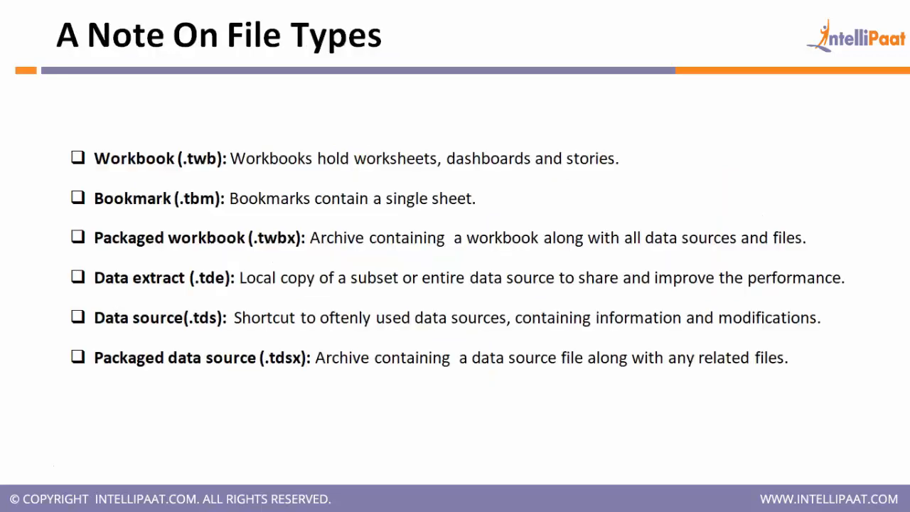
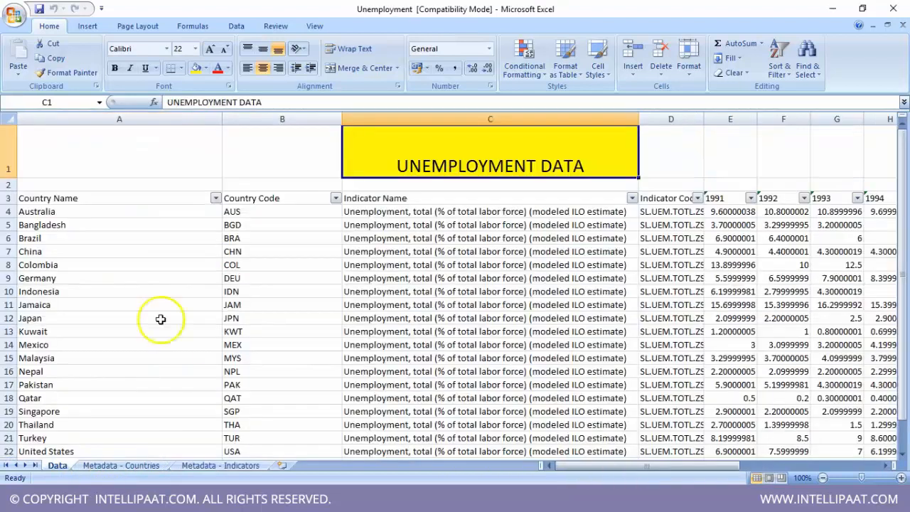
# - Examine the title cell in row 1 and the column headers in row 3 of the Unemployment workbook's Data sheet
pyautogui.click(73, 157)
pyautogui.click(483, 153)
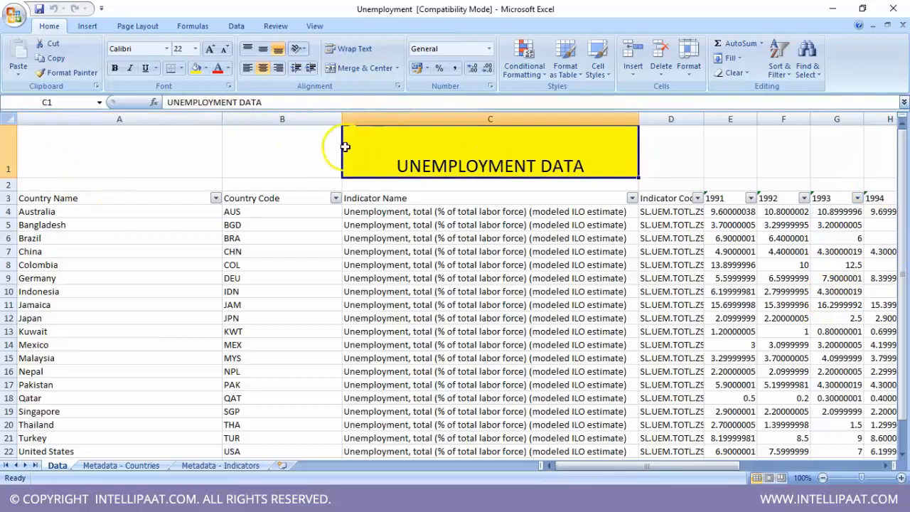
pyautogui.click(10, 198)
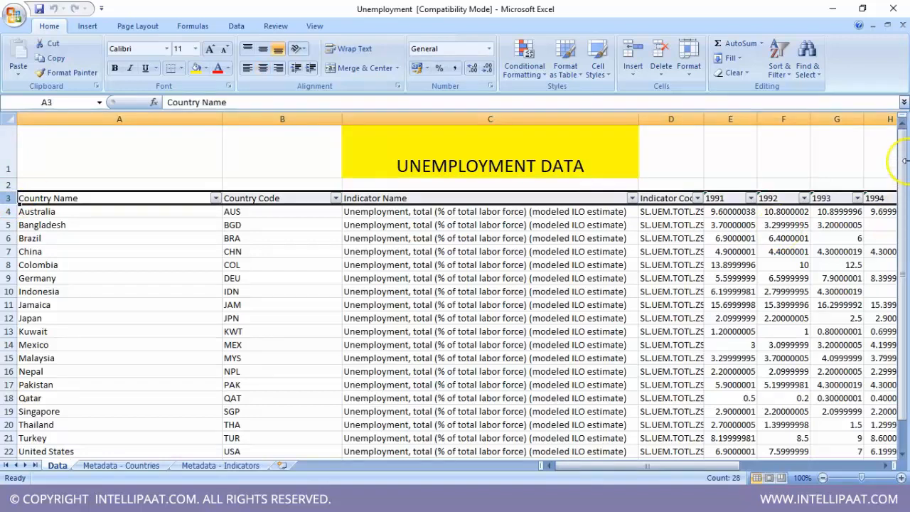
pyautogui.moveTo(906, 286); pyautogui.dragTo(905, 260)
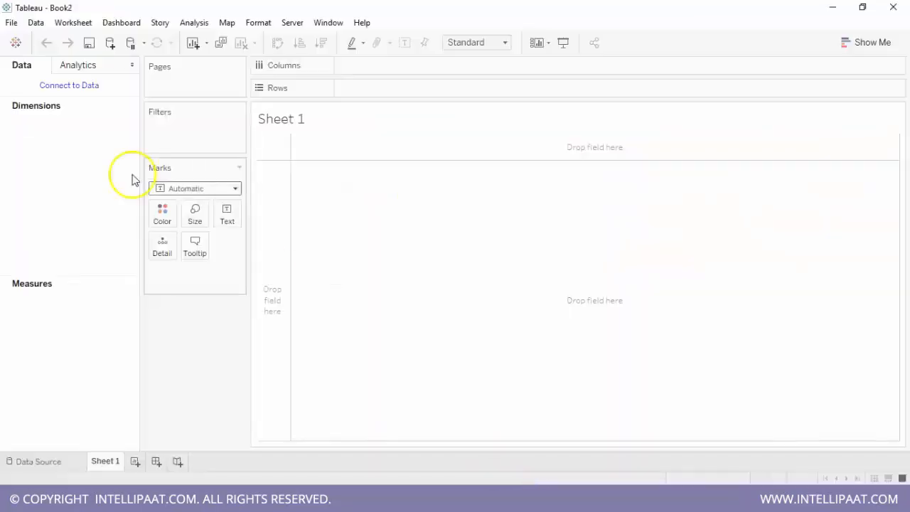
# - In Tableau, connect to the Unemployment Excel workbook from the Datasources folder and add its Data sheet to the data source
pyautogui.click(91, 87)
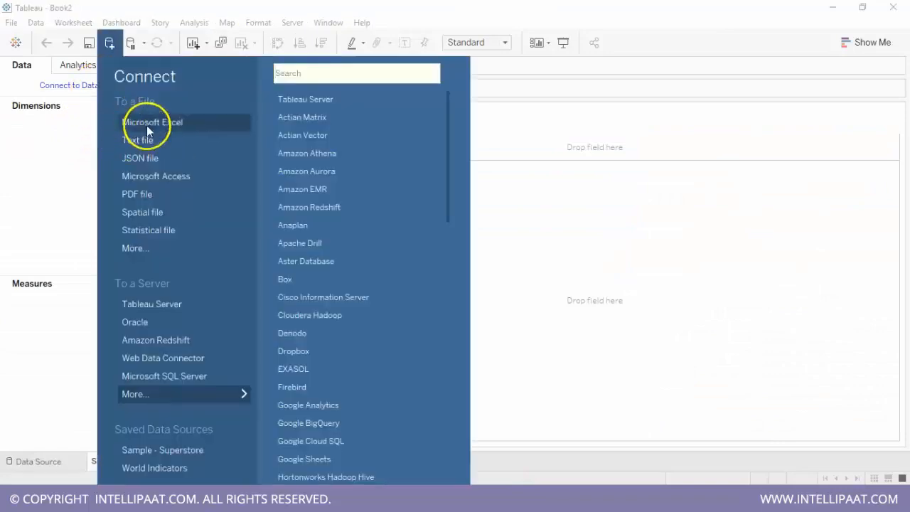
pyautogui.click(146, 125)
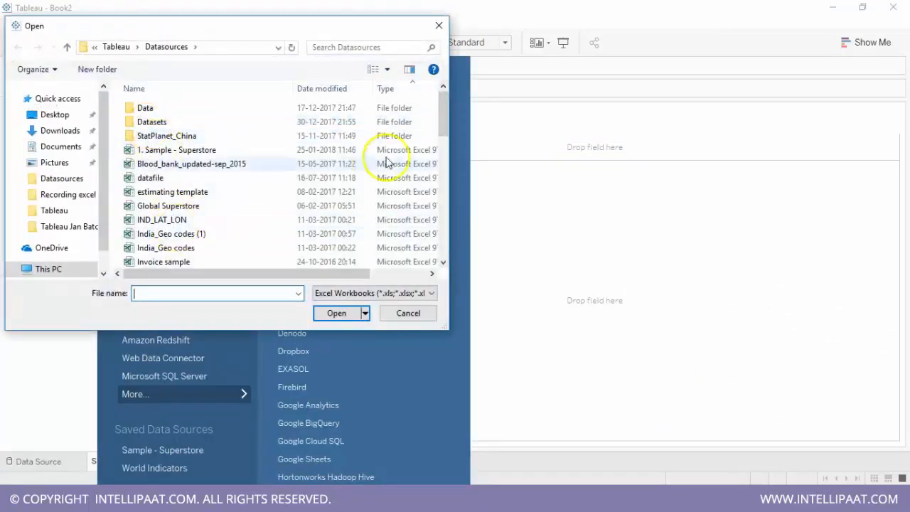
pyautogui.moveTo(445, 121); pyautogui.dragTo(443, 141)
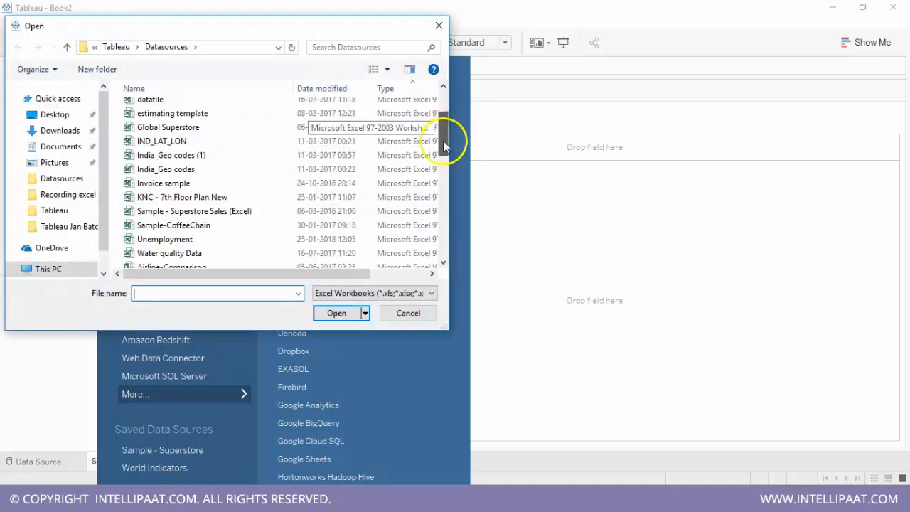
pyautogui.click(189, 240)
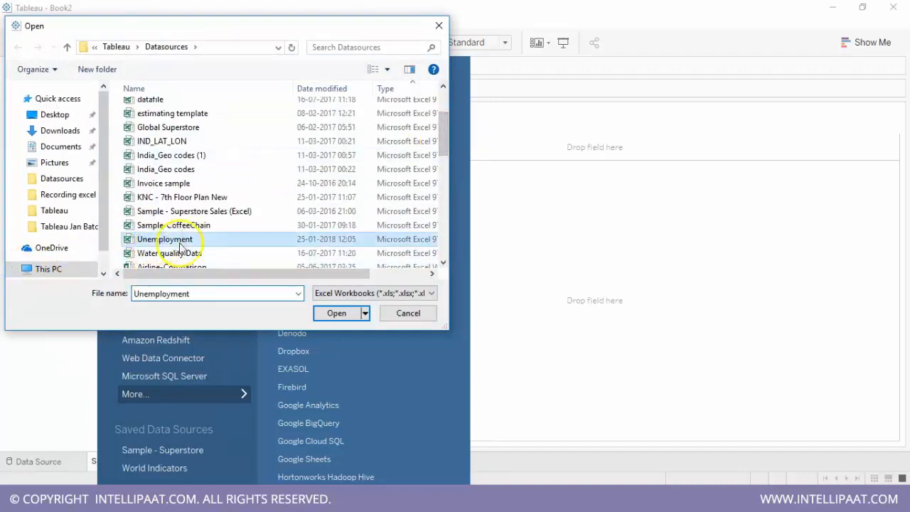
pyautogui.click(334, 313)
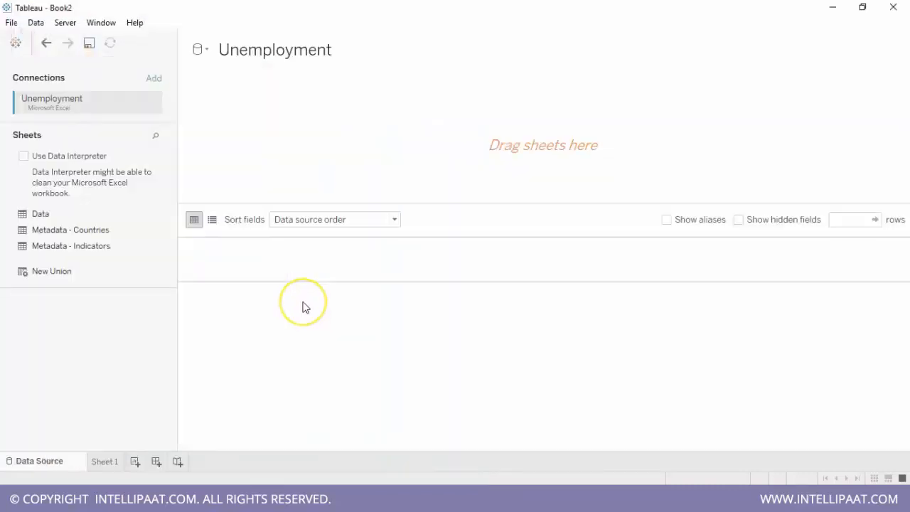
pyautogui.moveTo(61, 217); pyautogui.dragTo(265, 138)
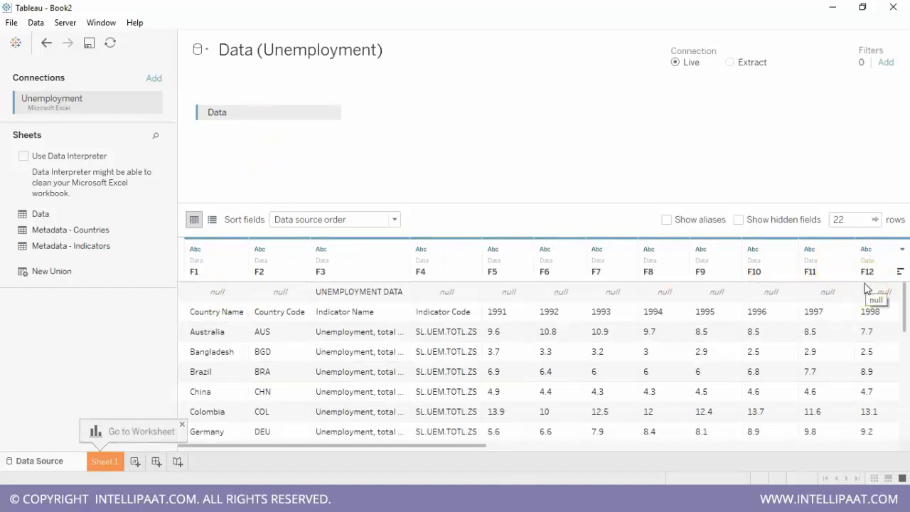
# - Switch to the Unemployment workbook in Excel and inspect cells A1 and C1 above the header row
pyautogui.click(647, 500)
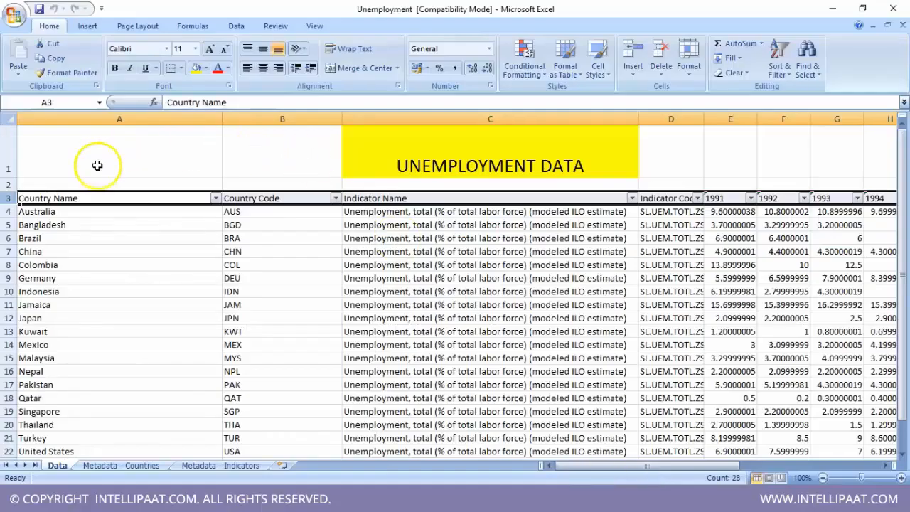
pyautogui.click(96, 165)
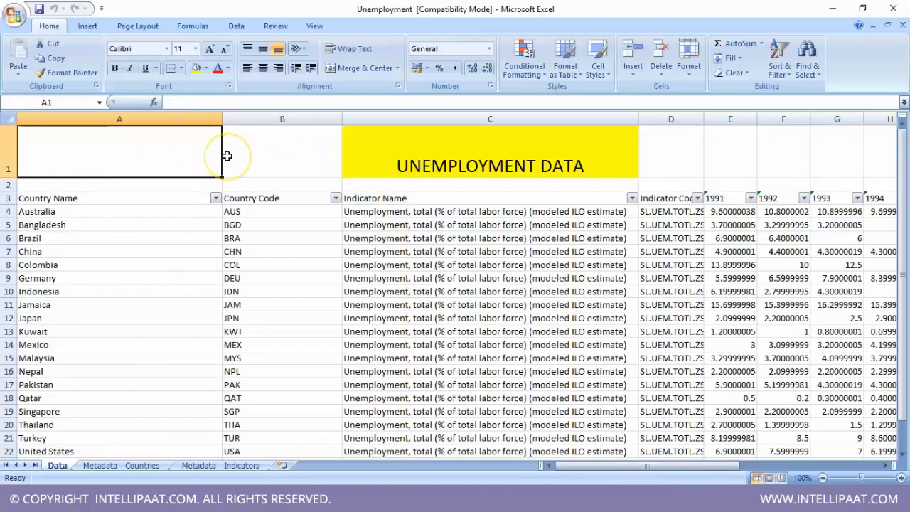
pyautogui.click(460, 154)
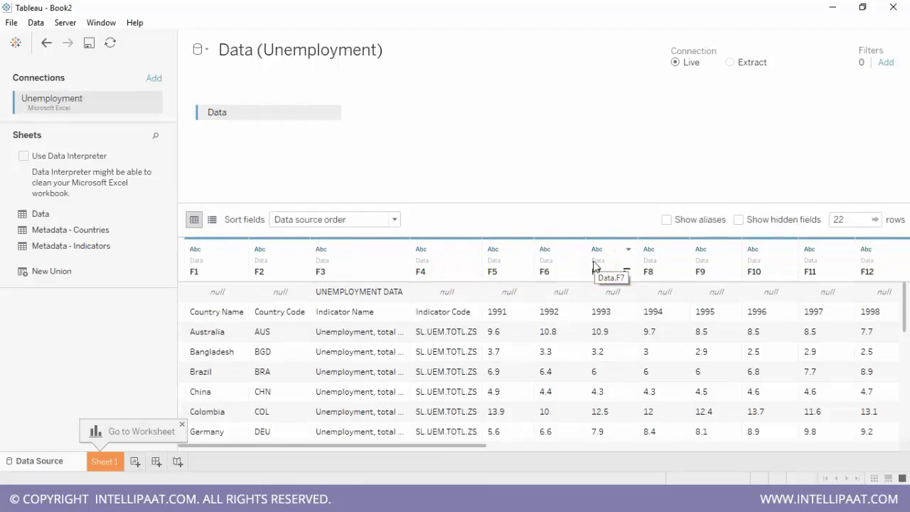
# - In Tableau, clean the Unemployment data with Data Interpreter, review its results workbook in Excel, and return to the data source
pyautogui.click(24, 156)
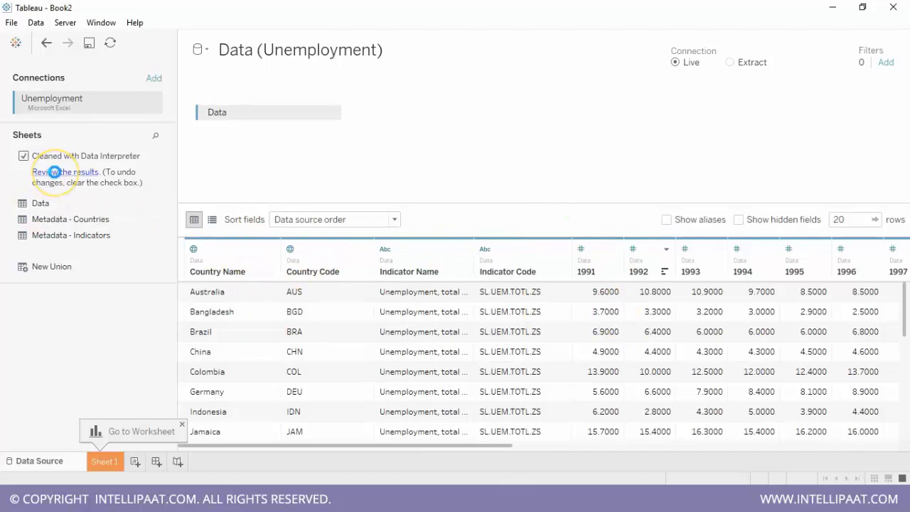
pyautogui.click(55, 172)
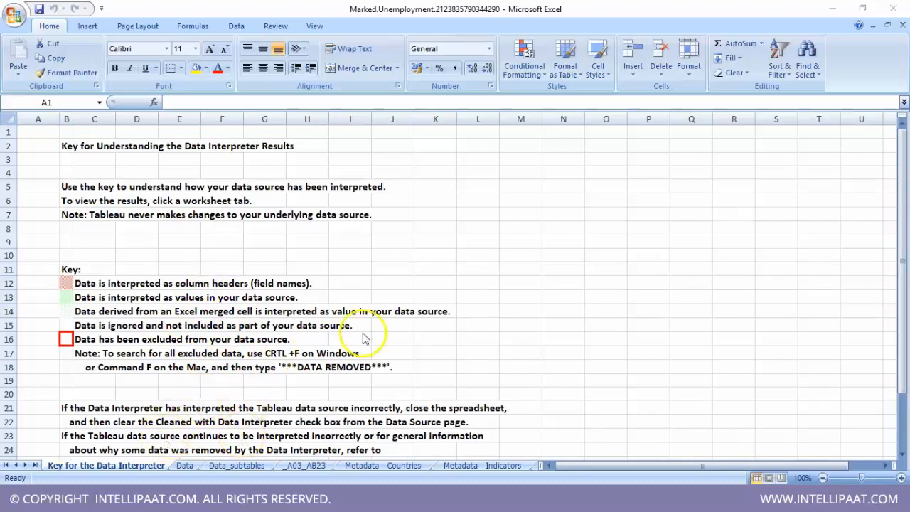
pyautogui.click(497, 492)
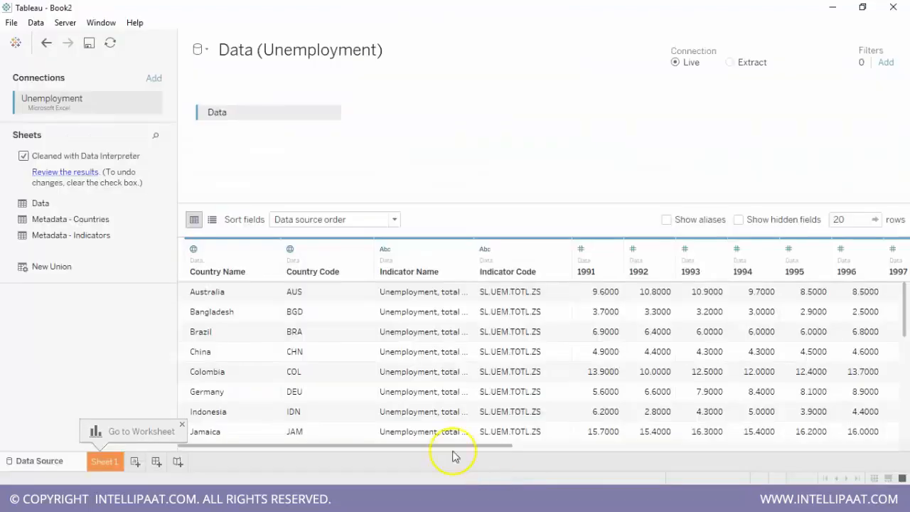
# - View the fields as a metadata list, check the available field sort orders, and return to the data grid
pyautogui.click(212, 221)
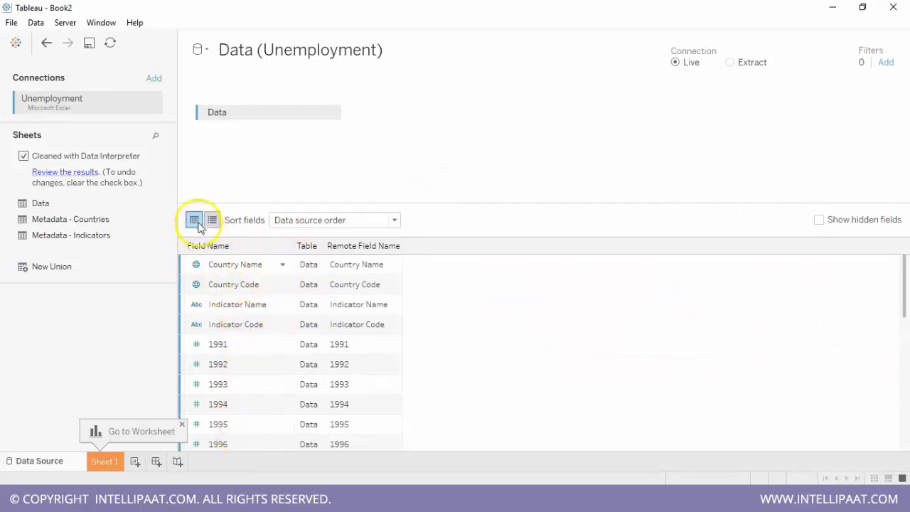
pyautogui.click(296, 222)
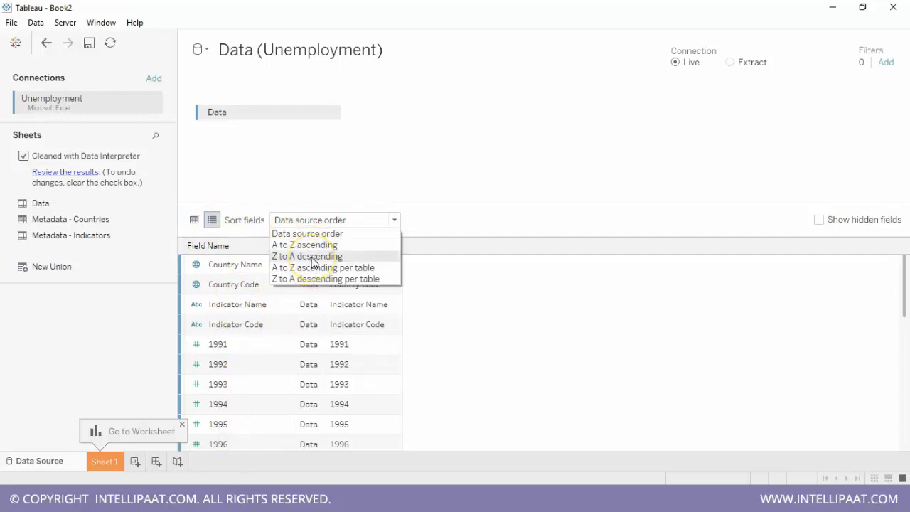
pyautogui.click(193, 219)
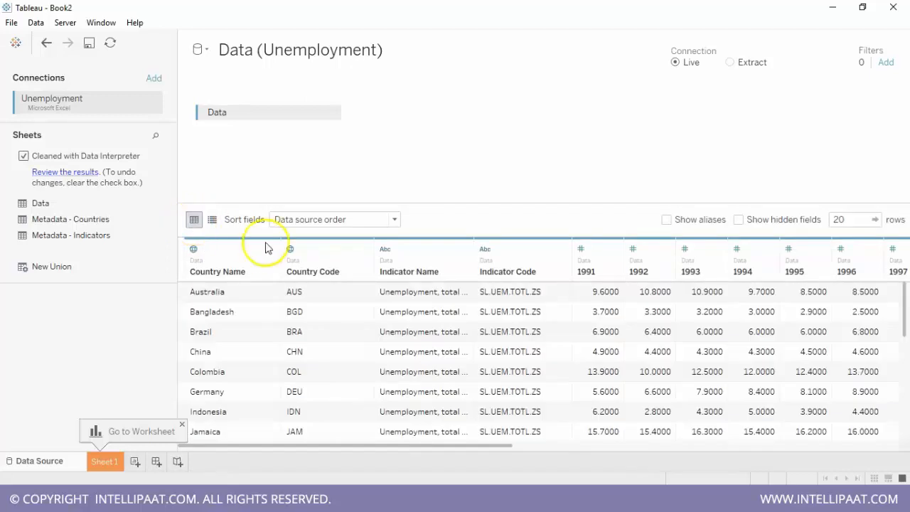
# - Pivot all the year columns from 1991 through 2014 into rows
pyautogui.moveTo(435, 445); pyautogui.dragTo(508, 437)
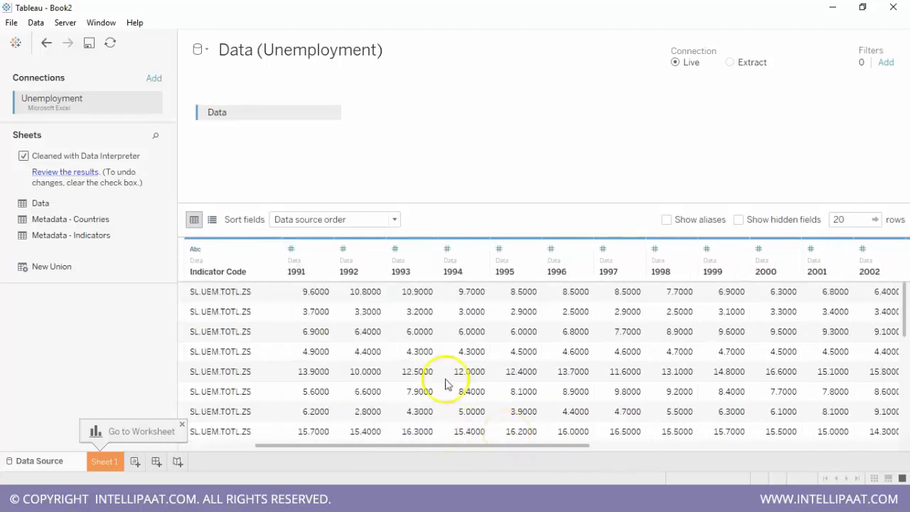
pyautogui.click(313, 251)
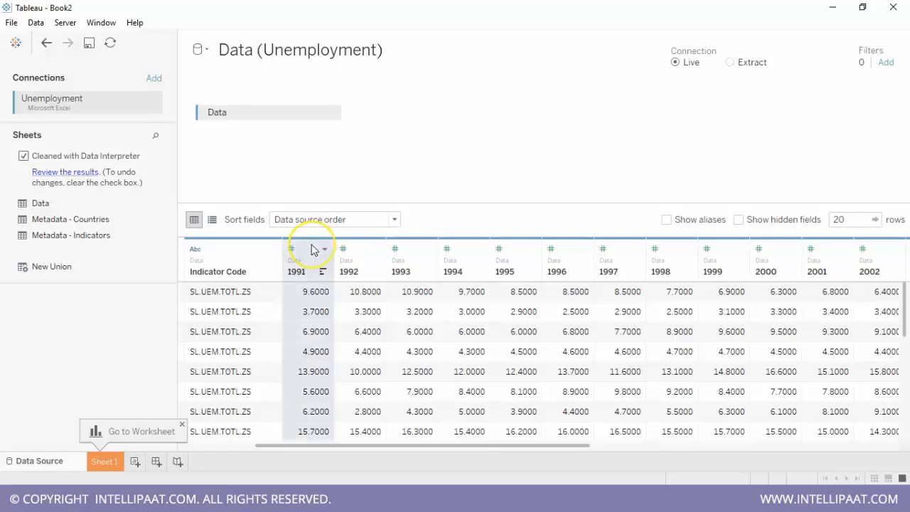
pyautogui.moveTo(463, 447); pyautogui.dragTo(802, 449)
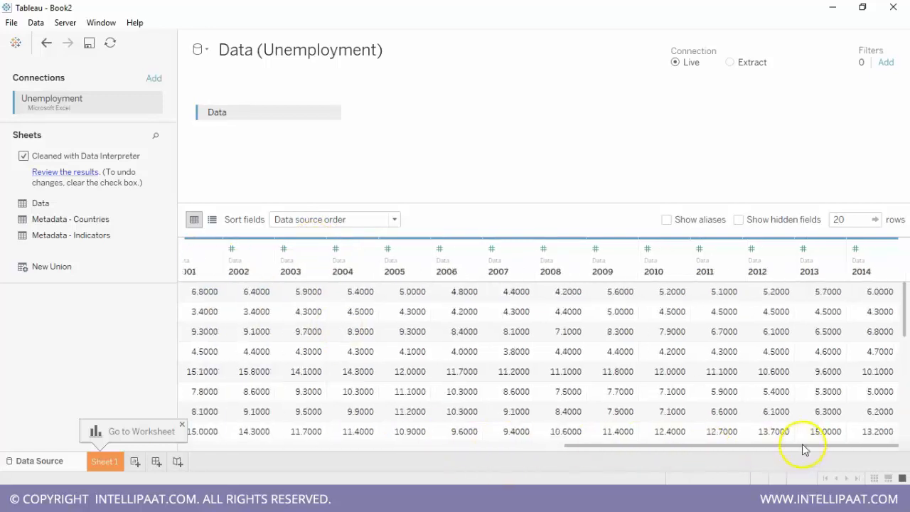
pyautogui.keyDown('shift'); pyautogui.click(884, 252); pyautogui.keyUp('shift')
pyautogui.click(888, 251)
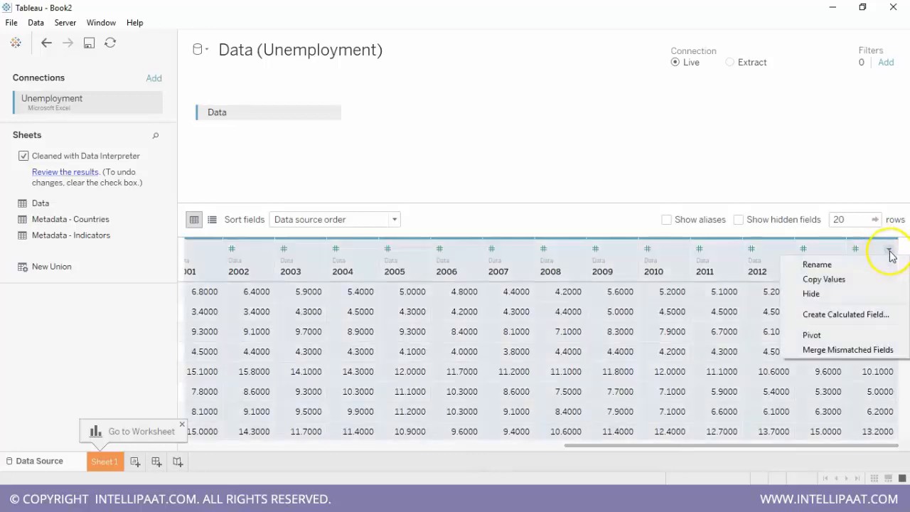
pyautogui.click(813, 341)
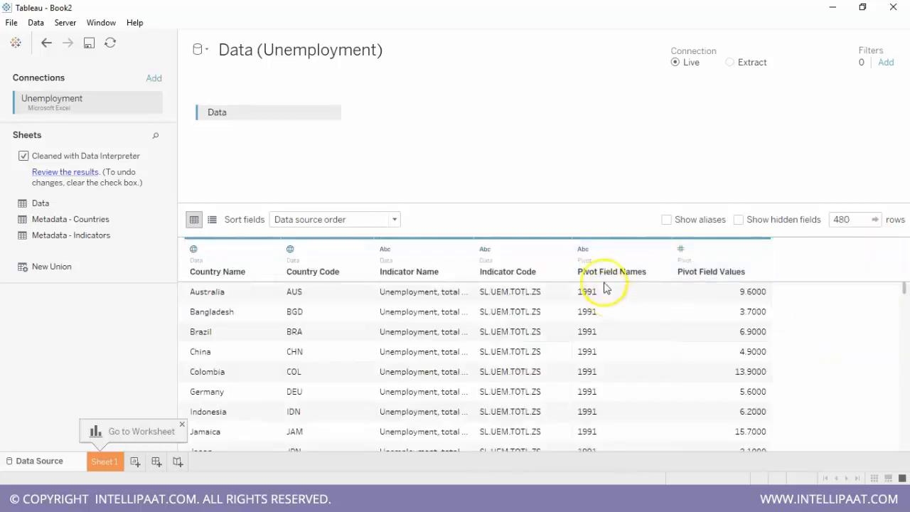
# - Rename the Pivot Field Names column as Year
pyautogui.click(661, 248)
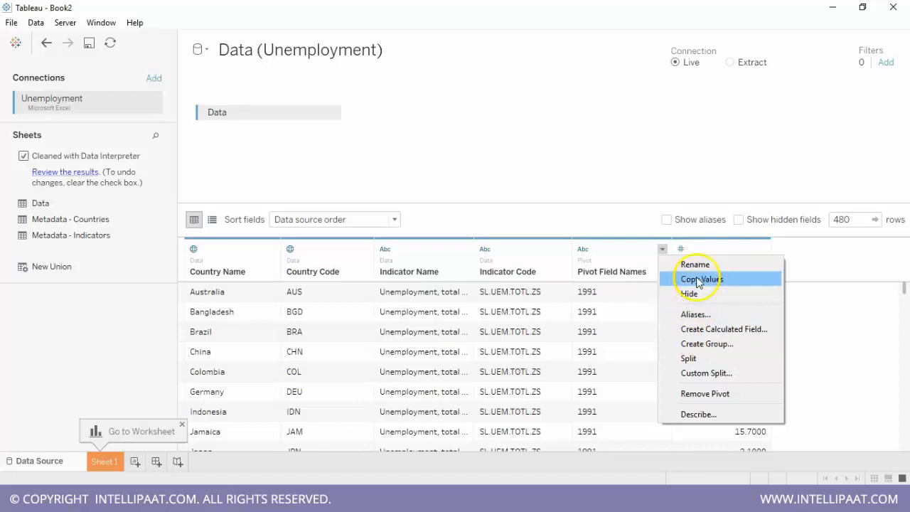
pyautogui.click(693, 264)
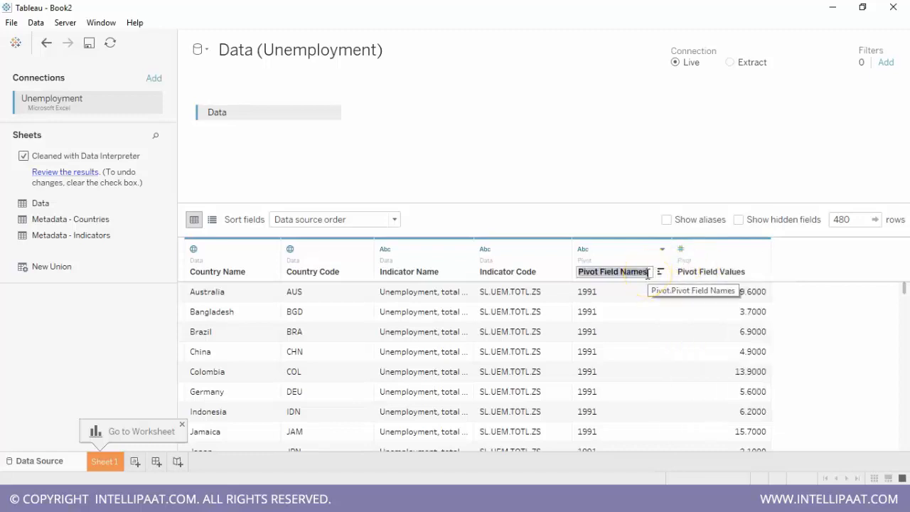
pyautogui.write('Year')
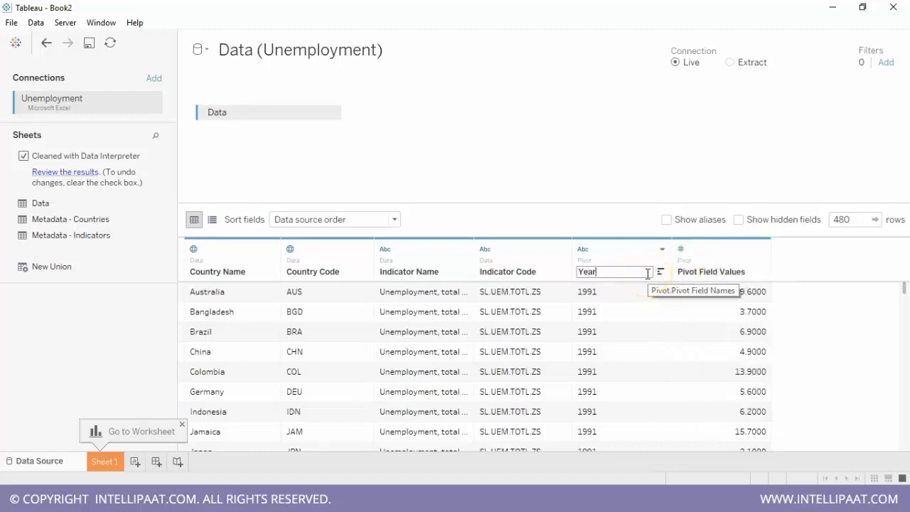
pyautogui.click(609, 163)
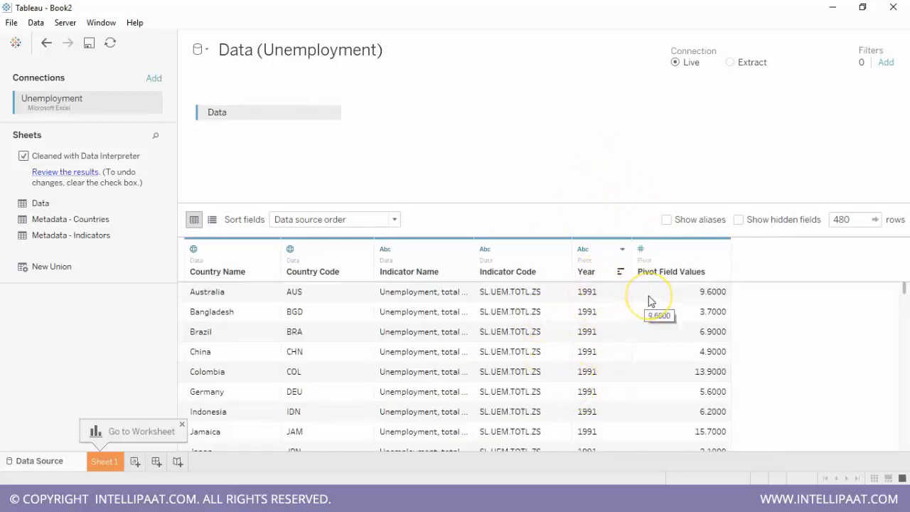
# - View the Custom Split settings for the Indicator Code column and close them without splitting
pyautogui.click(563, 250)
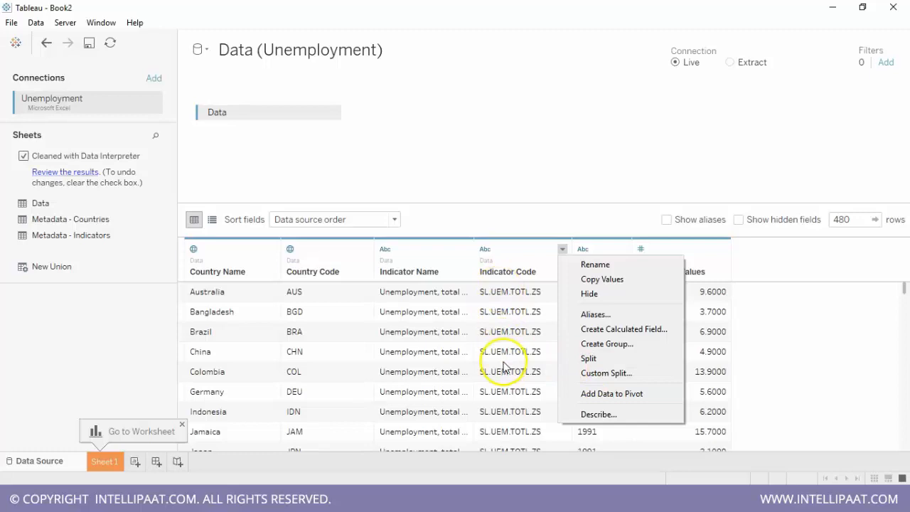
pyautogui.click(589, 371)
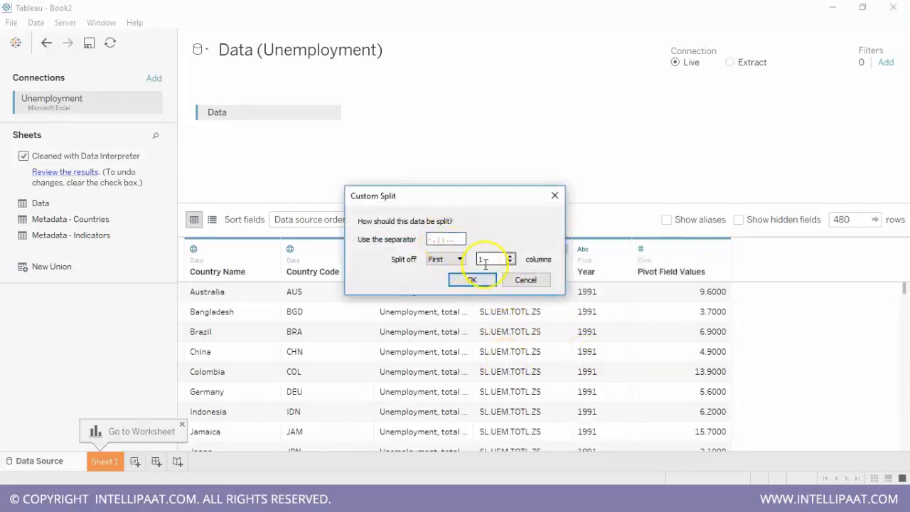
pyautogui.click(518, 282)
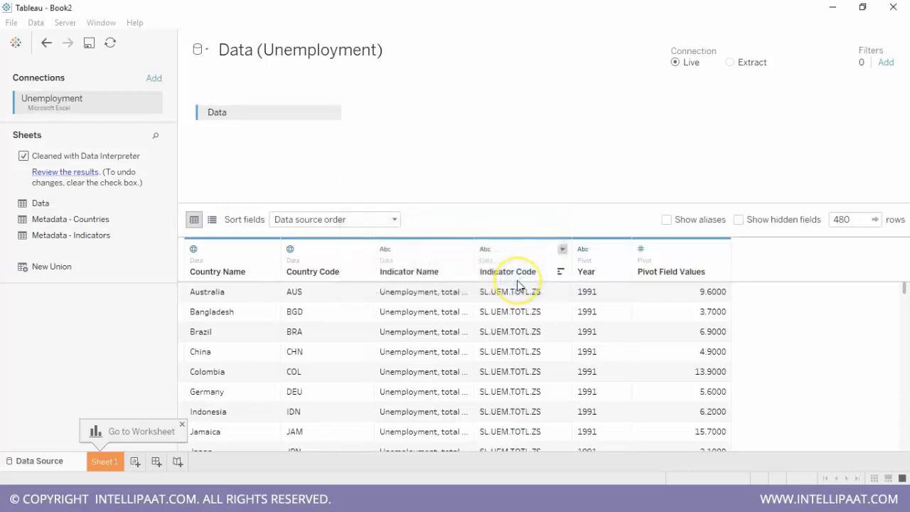
# - Open the alias editor for the Indicator Name column
pyautogui.click(464, 249)
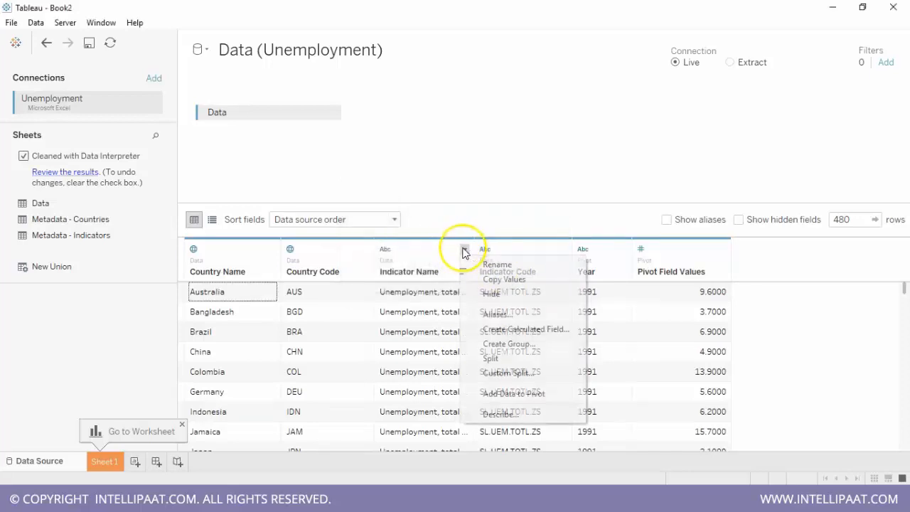
pyautogui.click(510, 320)
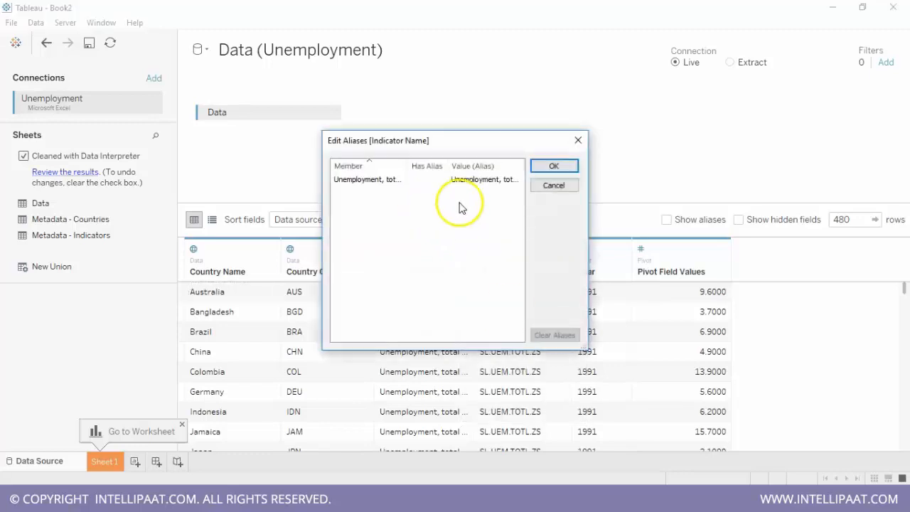